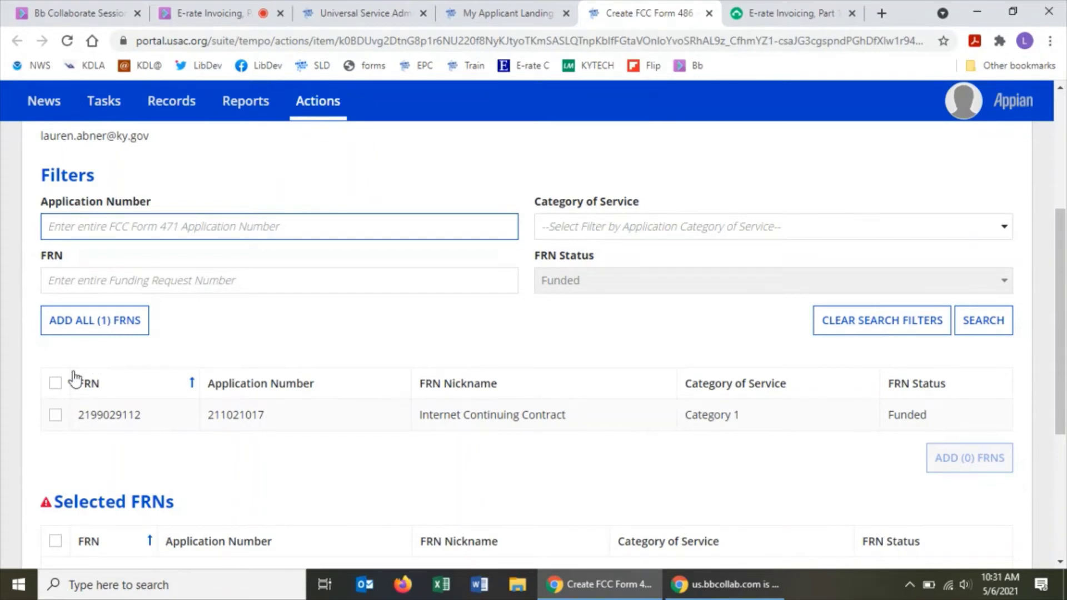
Add all available funding requests to the selected FRNs and continue to the form's detailed information
click(55, 416)
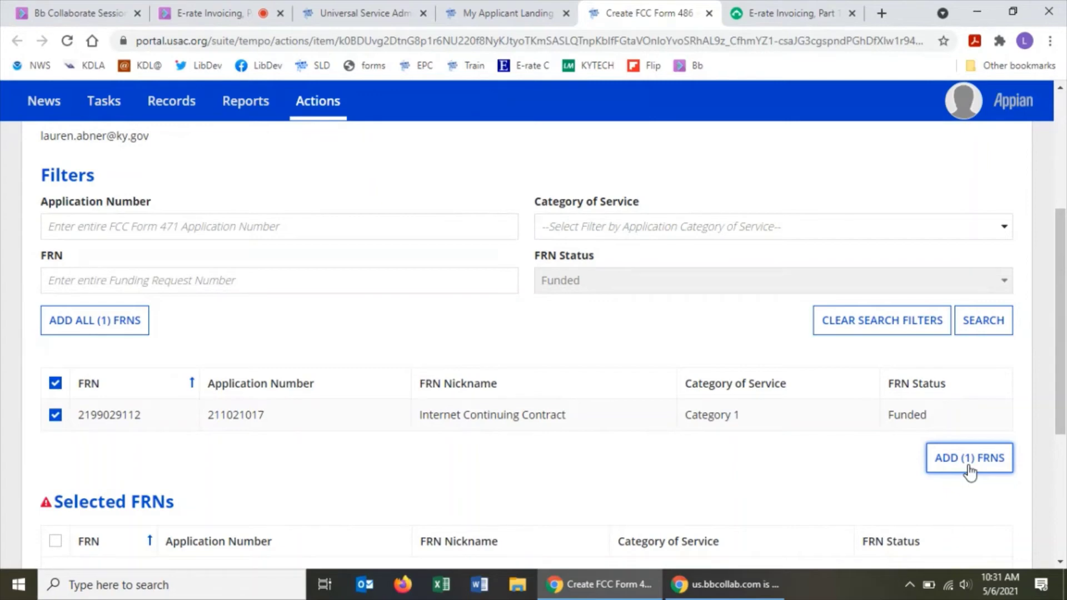
click(55, 414)
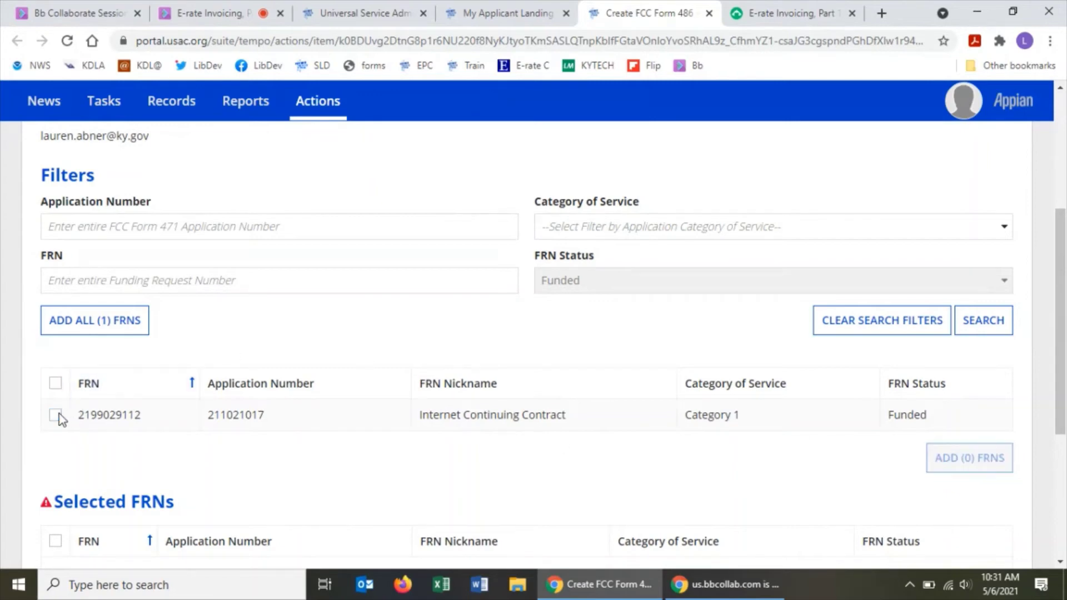
click(109, 336)
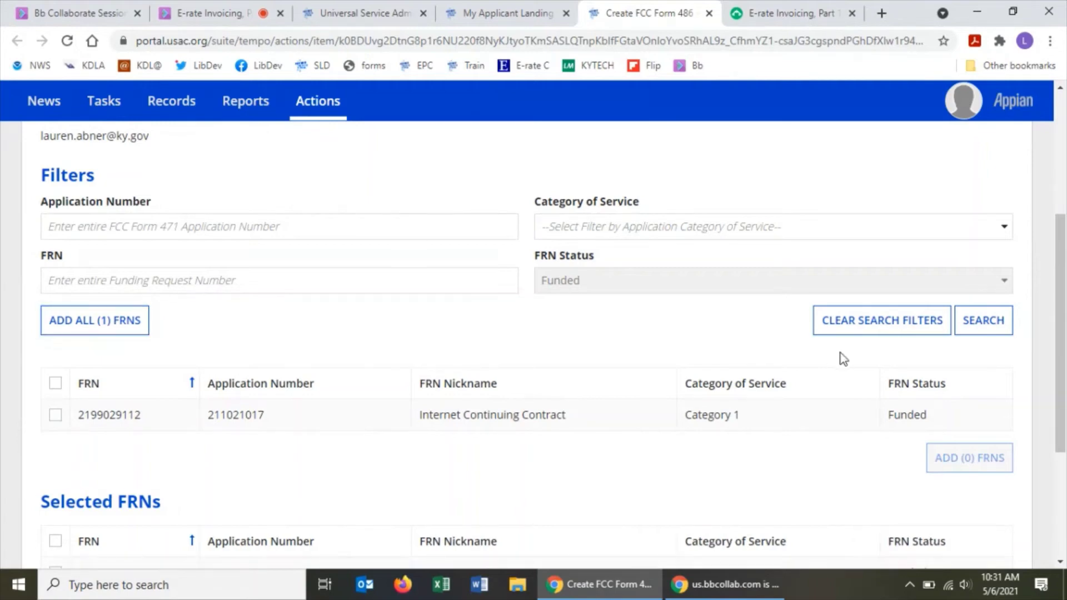
drag(1061, 282, 1065, 413)
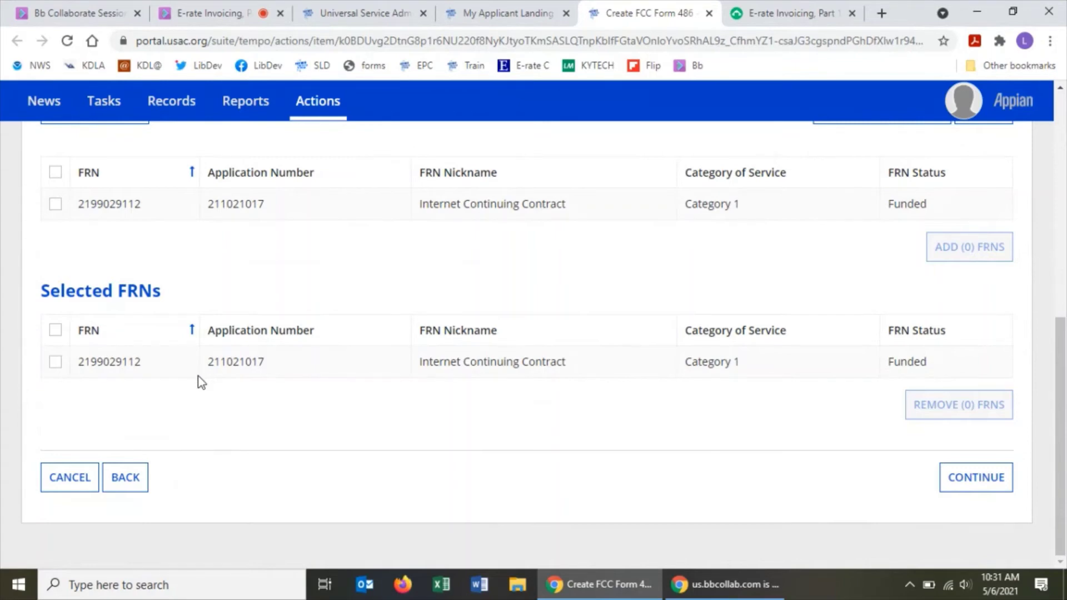
click(55, 363)
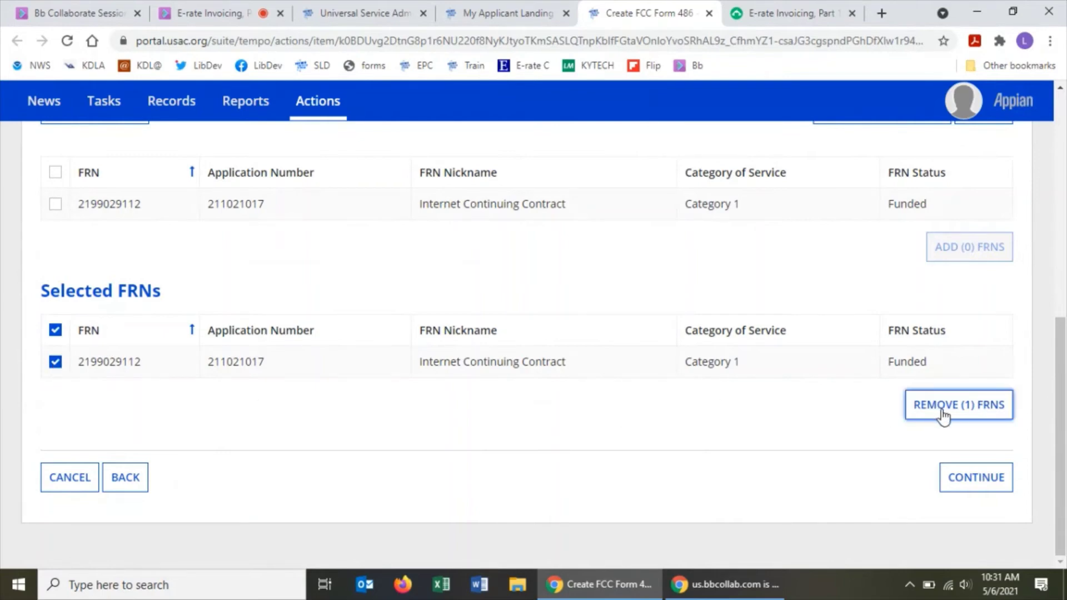
click(55, 365)
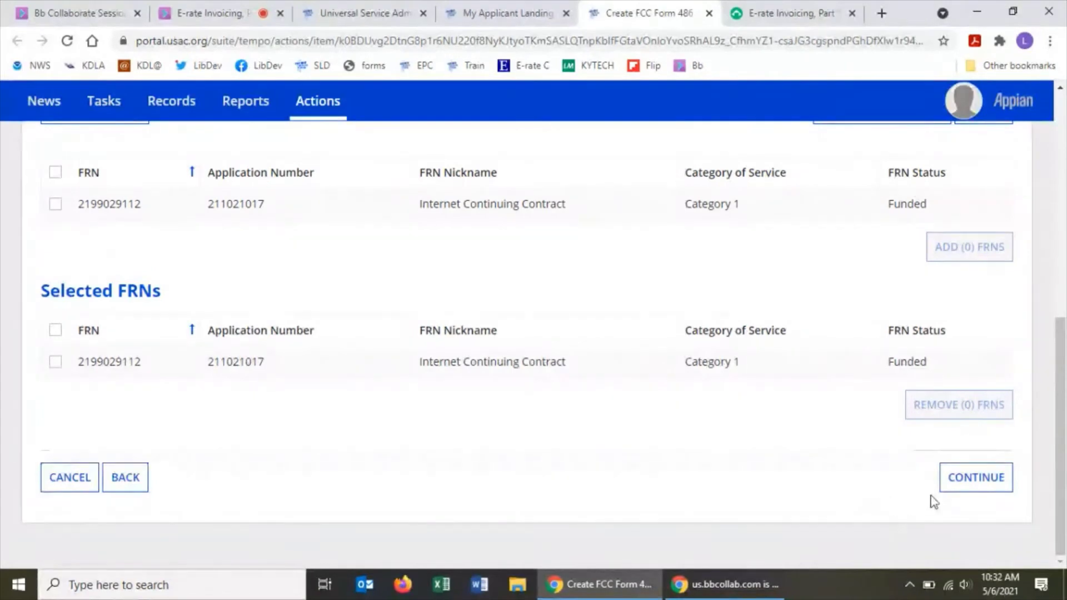
click(967, 490)
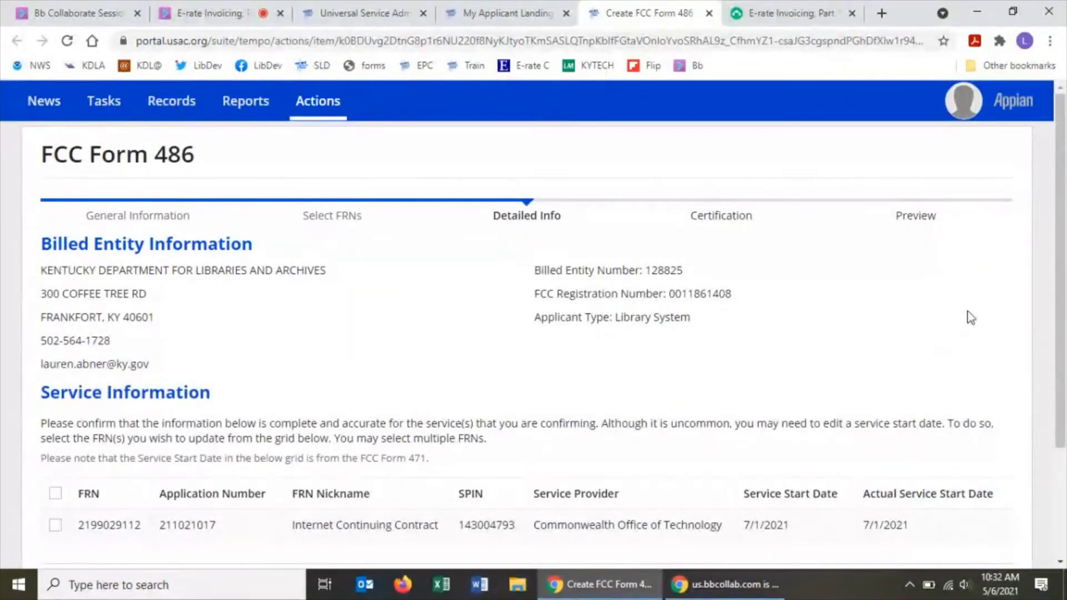
Try 08/01/2021 as the actual service start date for the Internet Continuing Contract FRN, and deselect the FRN without updating it
drag(1062, 239, 1066, 350)
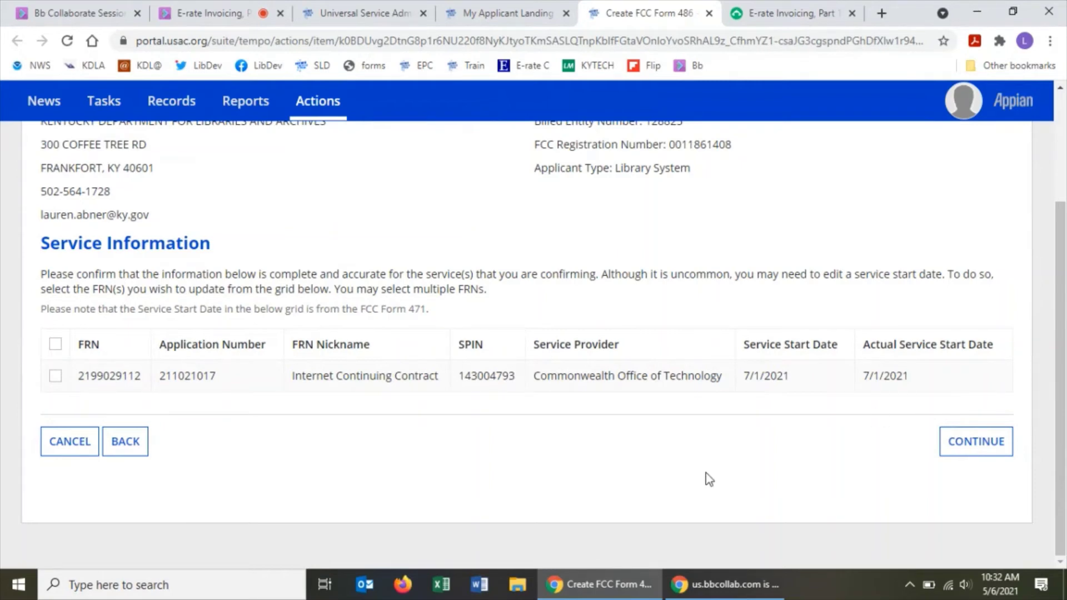
click(55, 377)
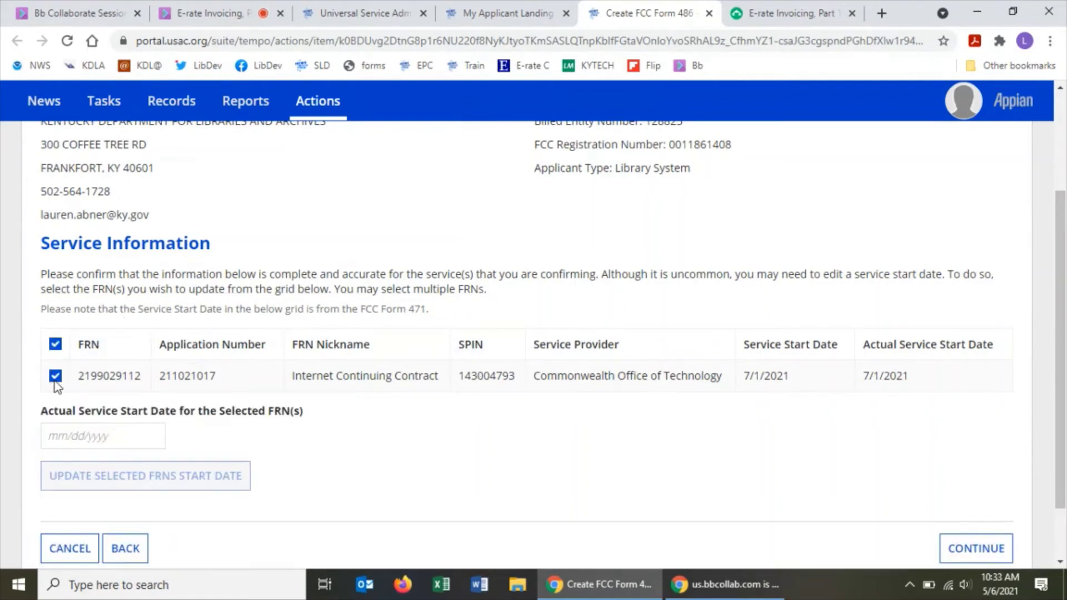
click(105, 439)
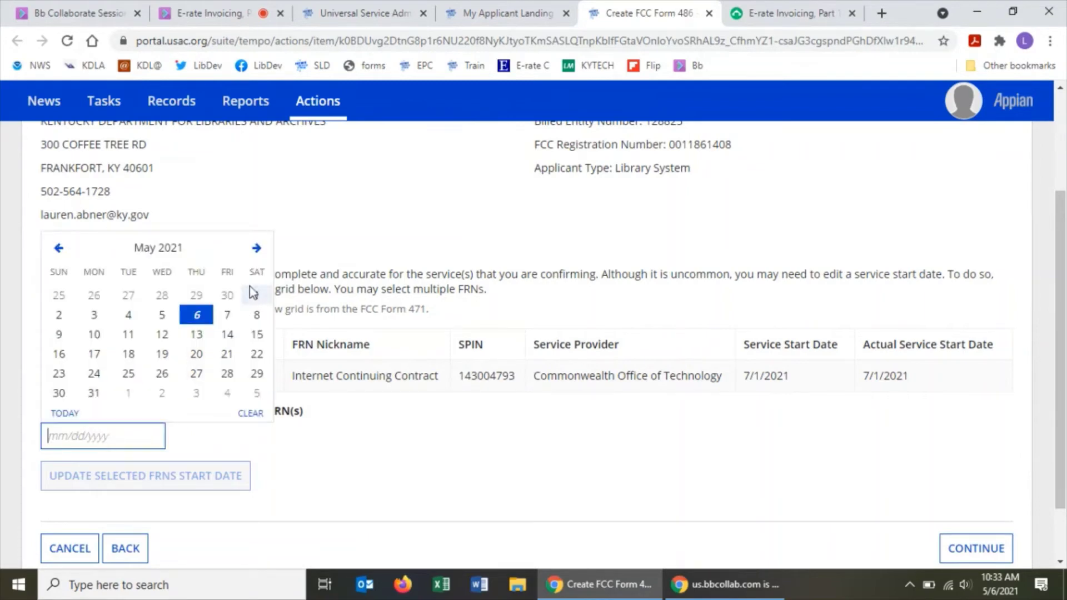
click(256, 250)
click(256, 251)
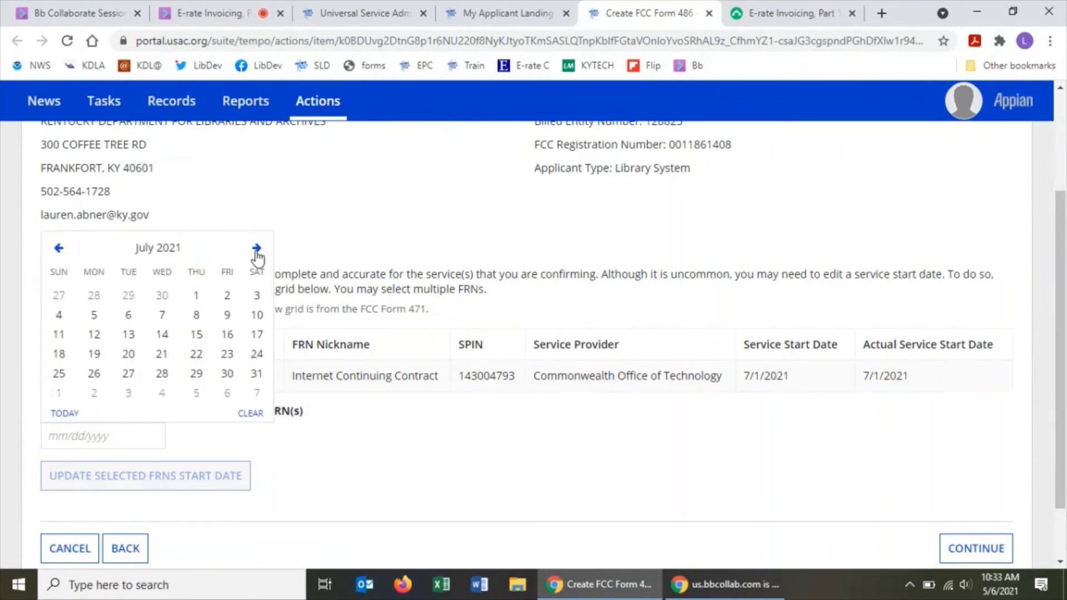
click(257, 249)
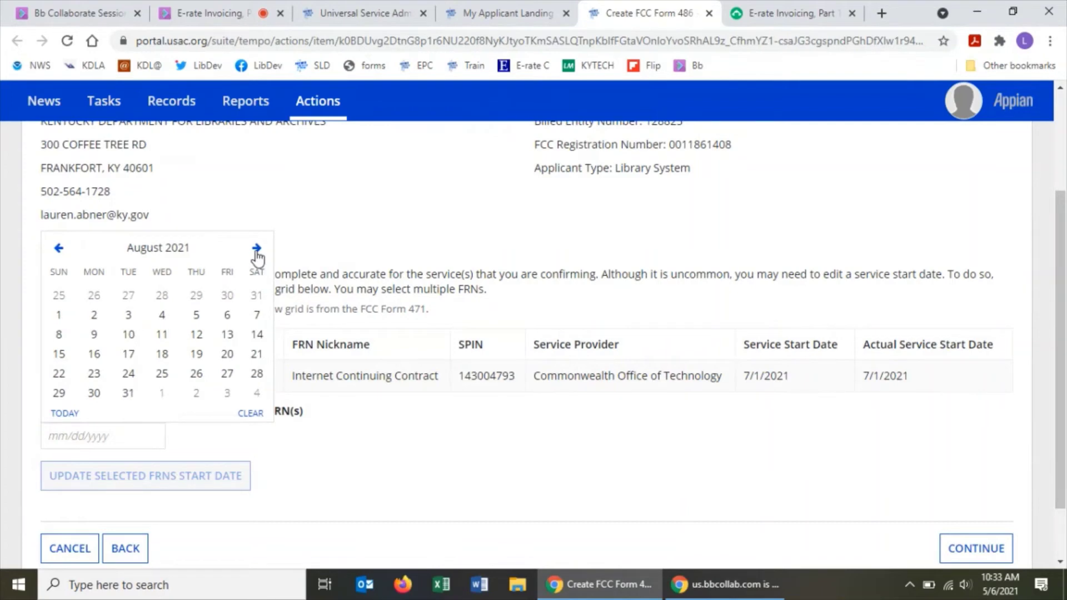
click(60, 315)
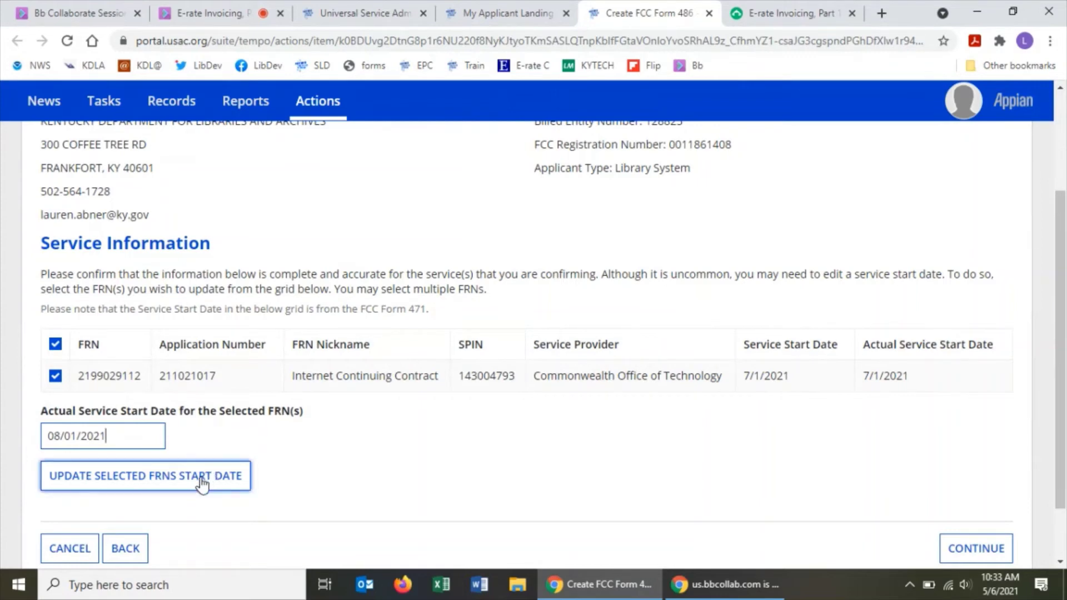
click(56, 377)
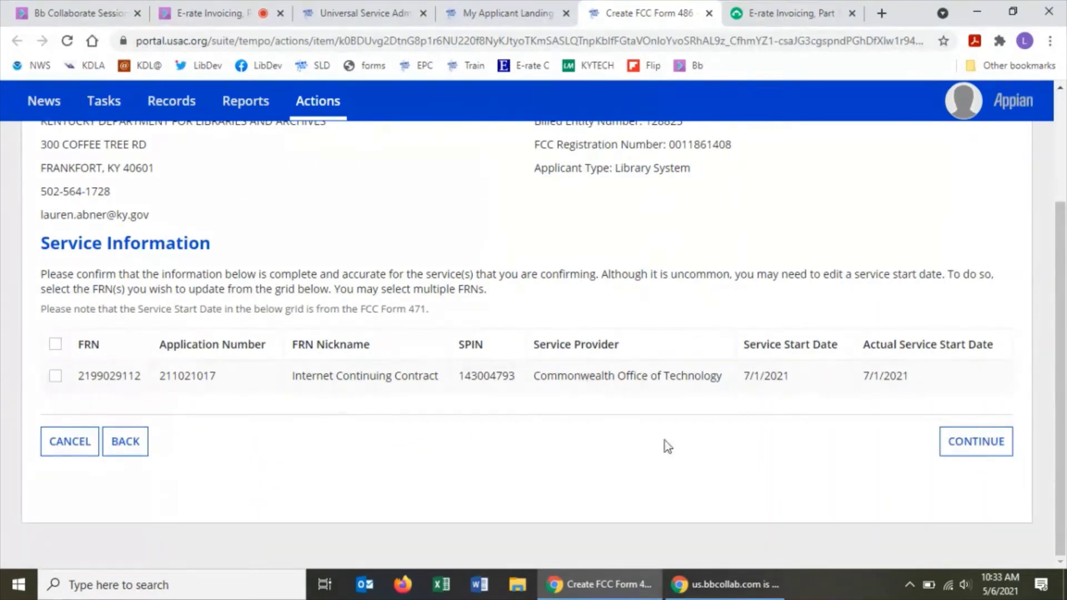
Continue to certification, accept the Early Filing statement for services starting on or before July 31, and proceed without the CIPA waiver
click(967, 453)
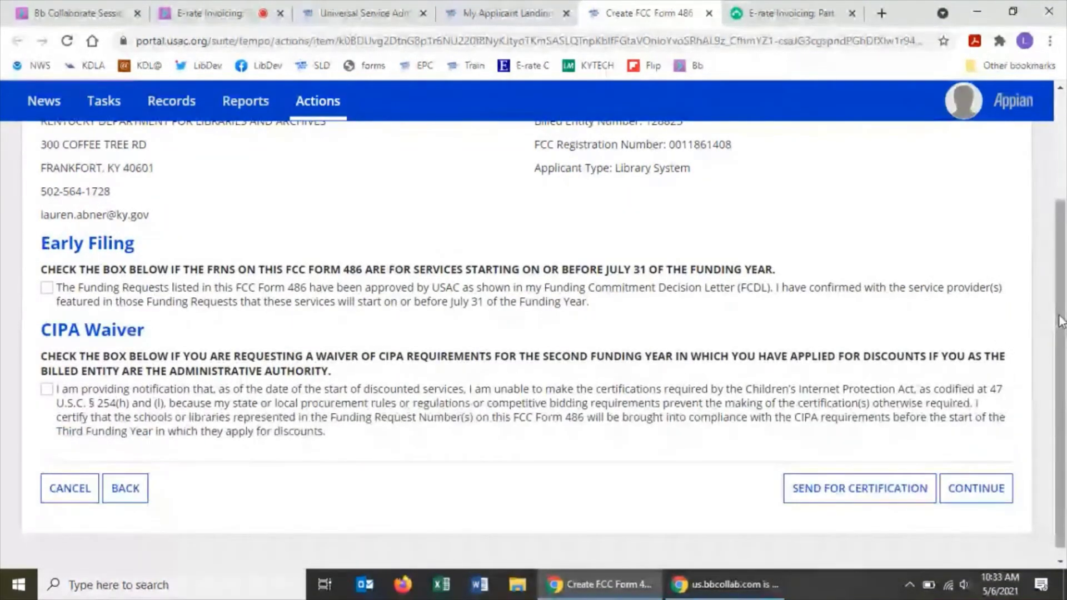
mouse_move(1061, 321)
mouse_down()
mouse_move(1063, 265)
mouse_move(1066, 327)
mouse_up()
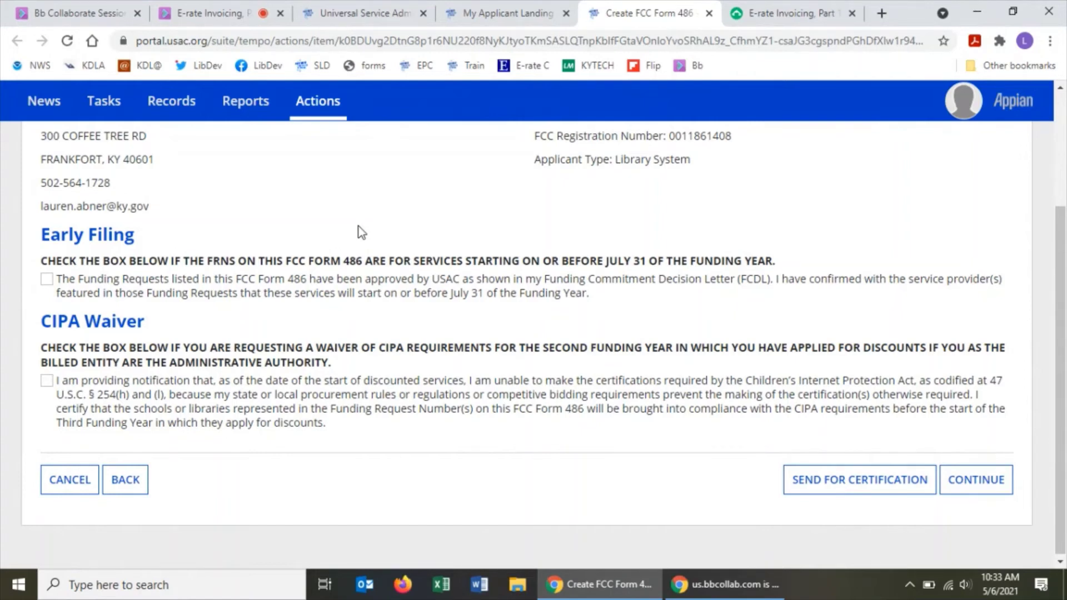
click(49, 285)
click(992, 487)
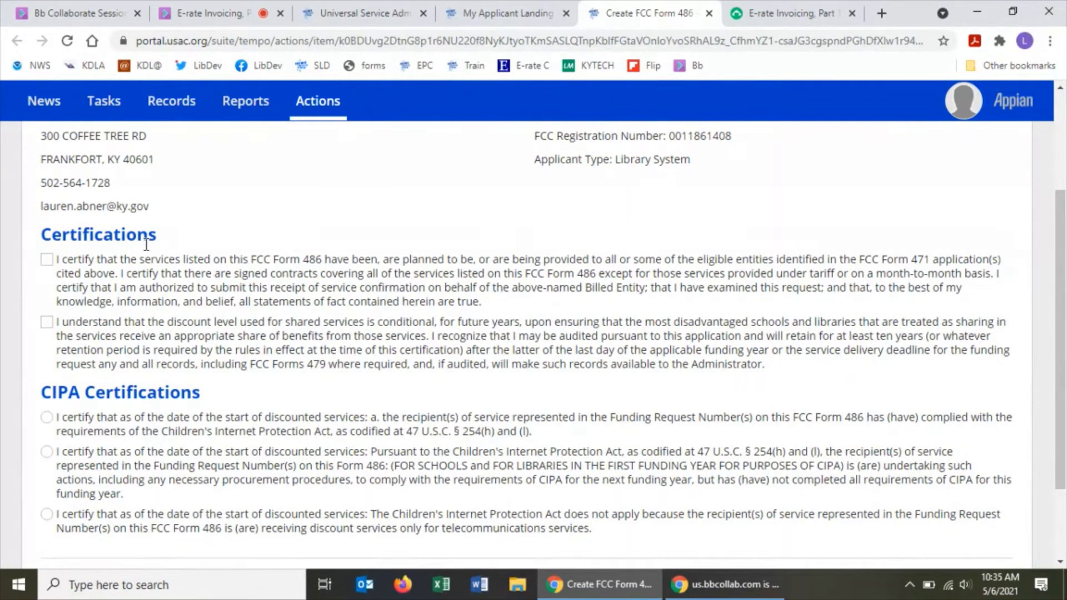
Accept both general certifications, certify that the service recipients have complied with CIPA requirements, and preview the form
click(47, 260)
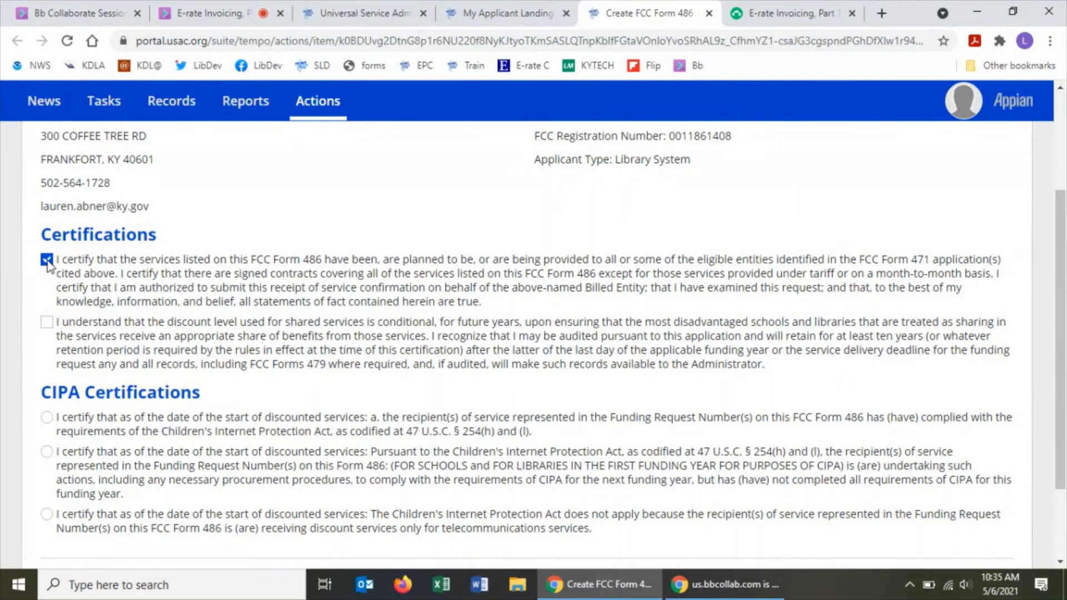
click(47, 322)
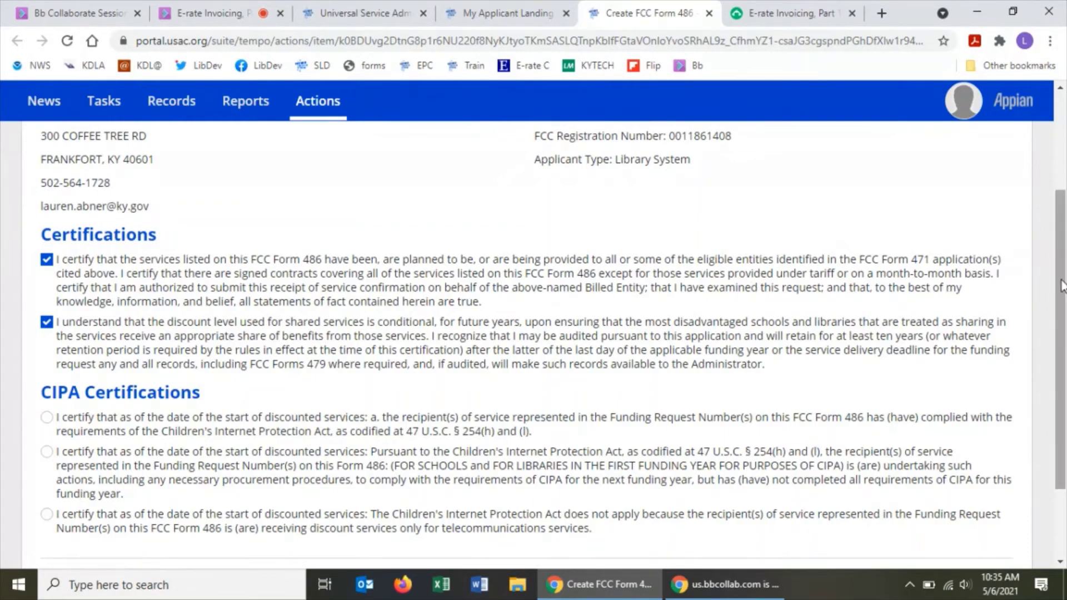
drag(1061, 284, 1061, 324)
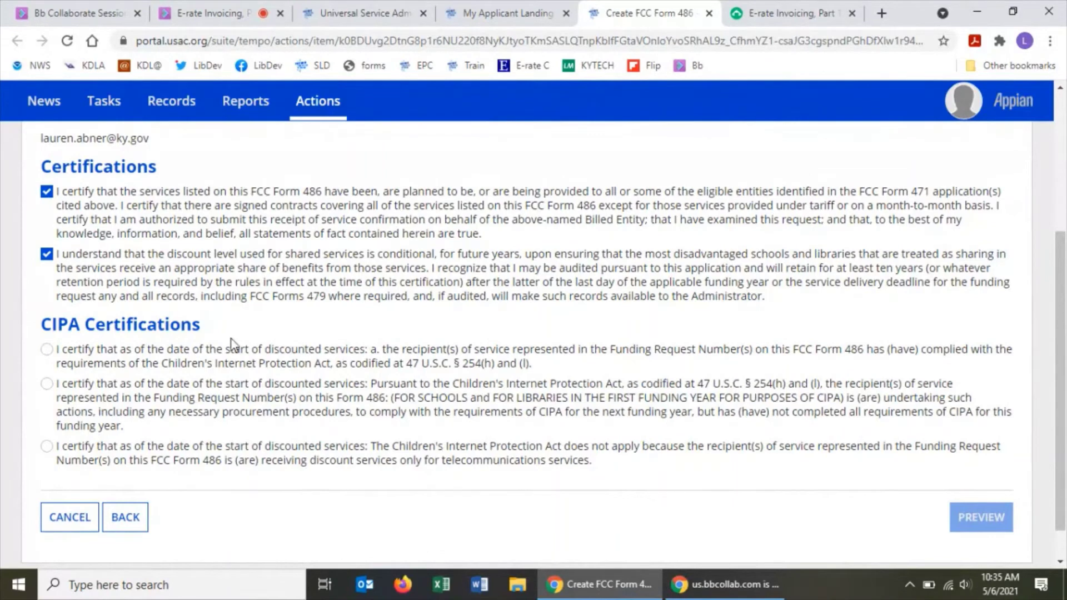
click(47, 350)
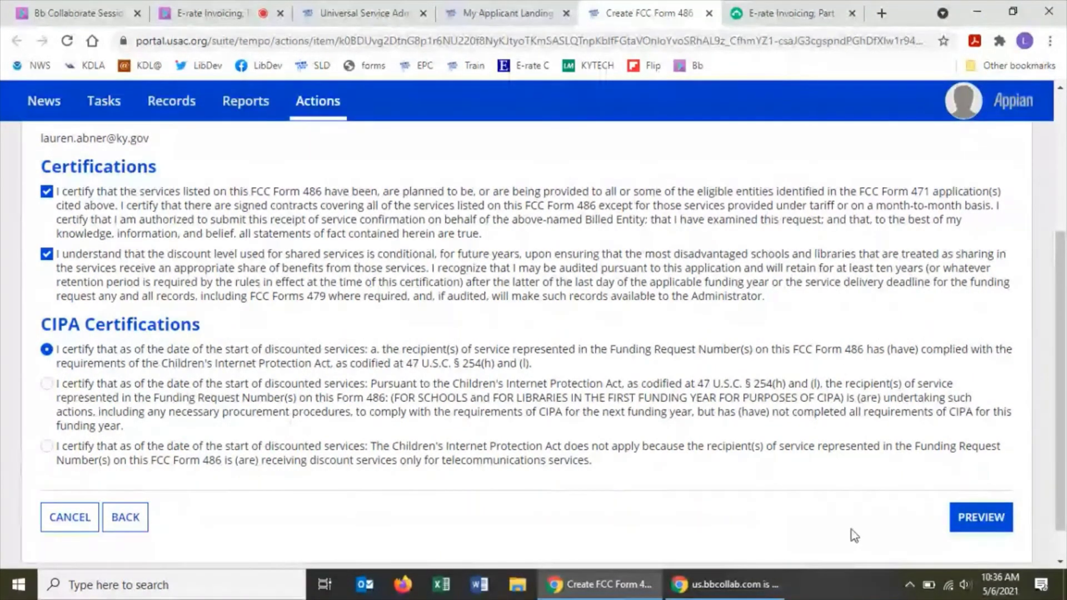
click(988, 524)
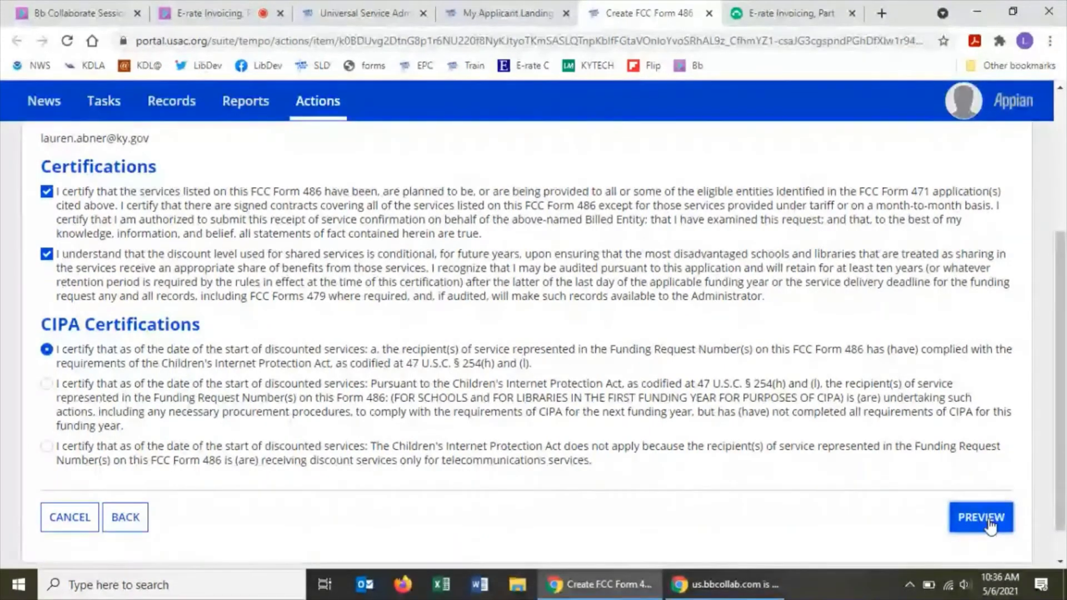
Review the previewed FCC Form 486 from its form details to its certifications, and certify it with the electronic signature confirmation
drag(1063, 356, 1063, 224)
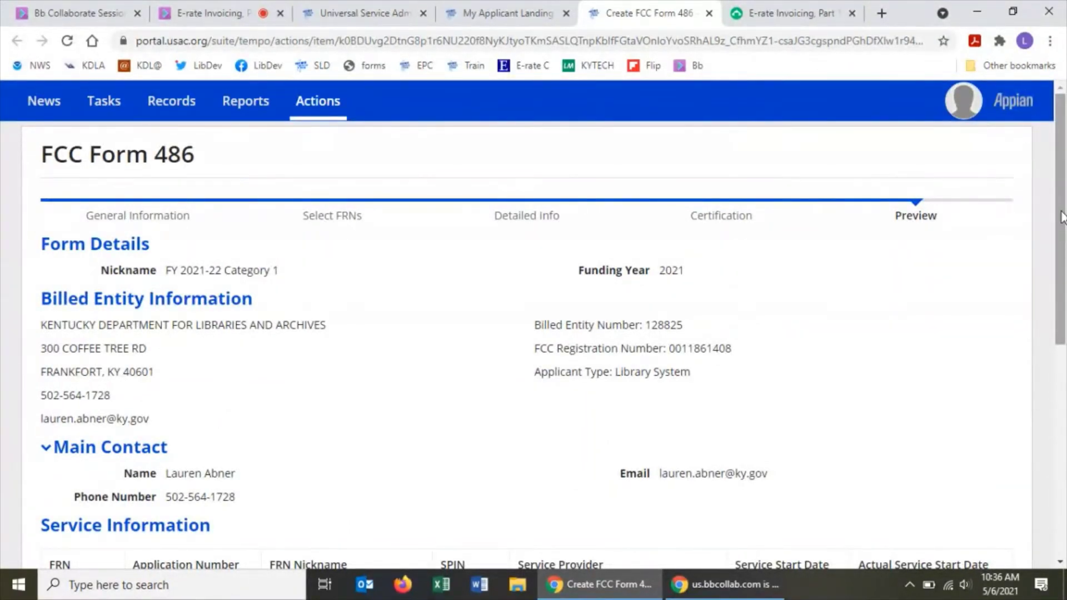
drag(1062, 214, 1062, 223)
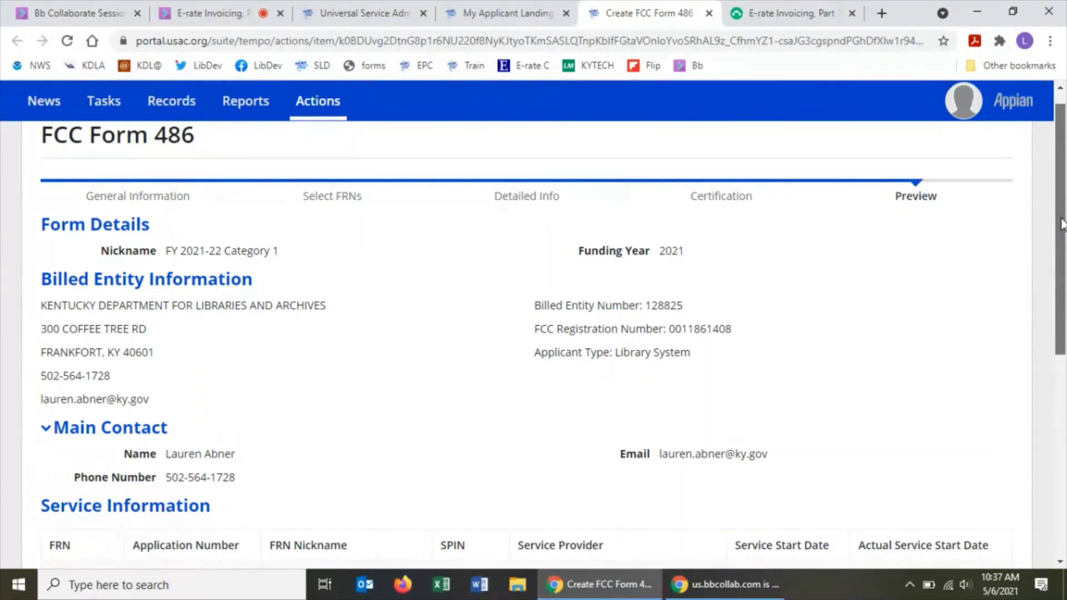
drag(1062, 224, 1064, 286)
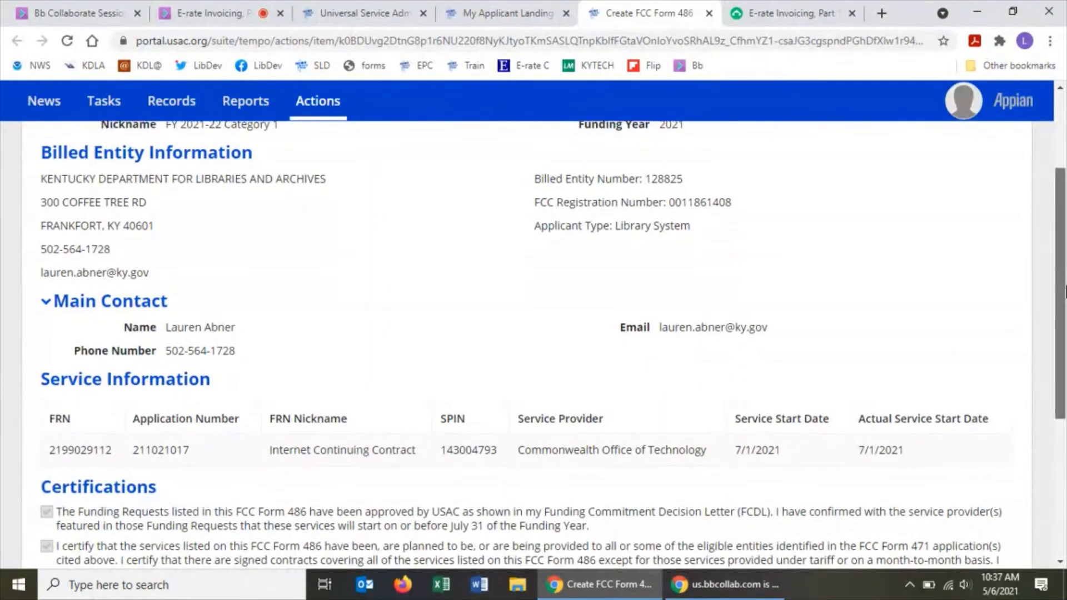
scroll(657, 359, down, 4)
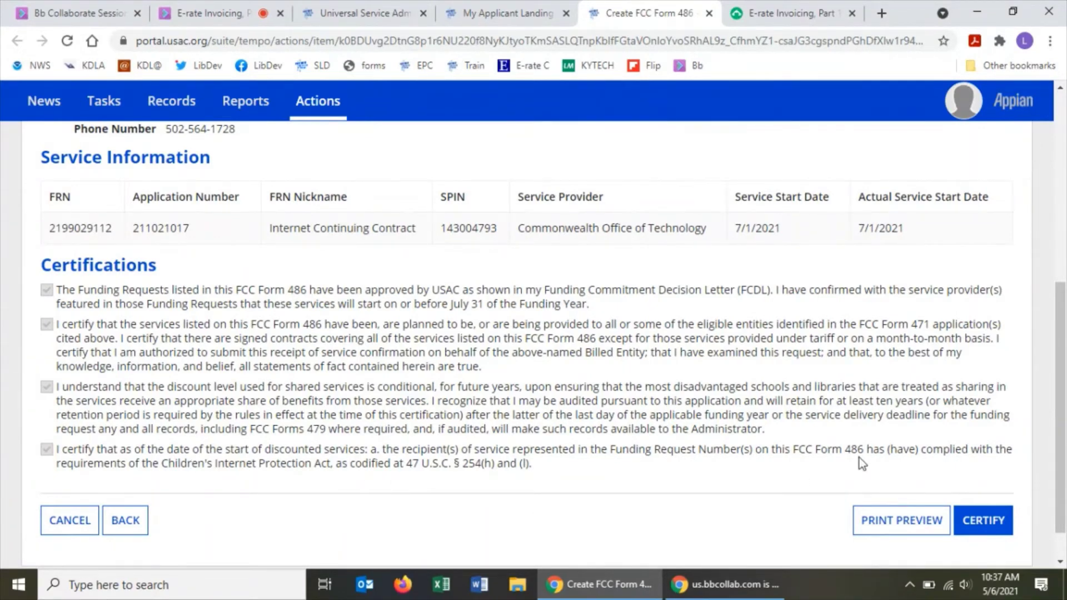
click(992, 522)
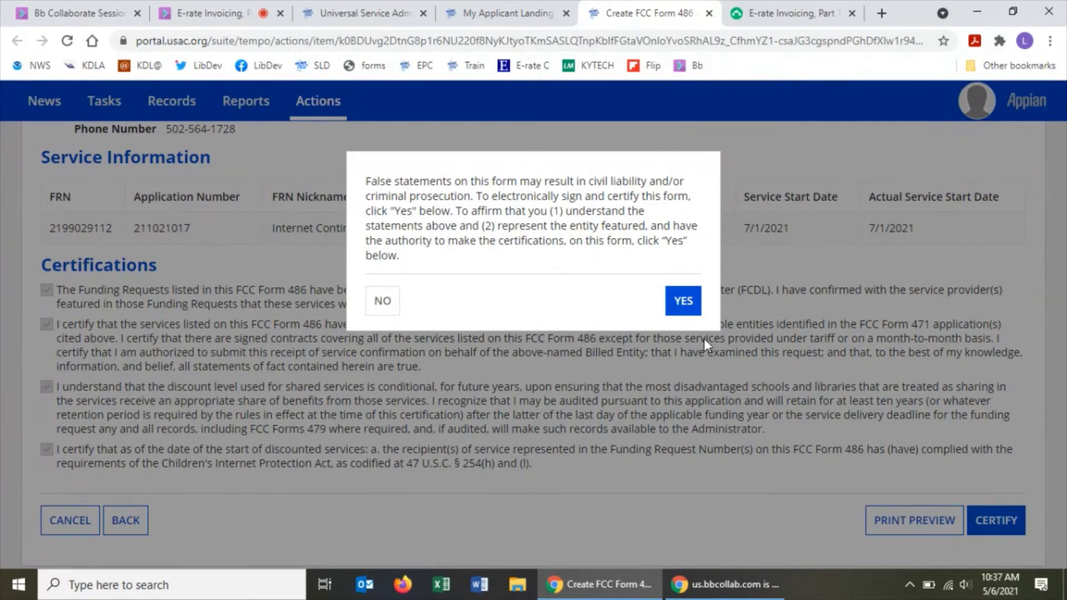
click(685, 301)
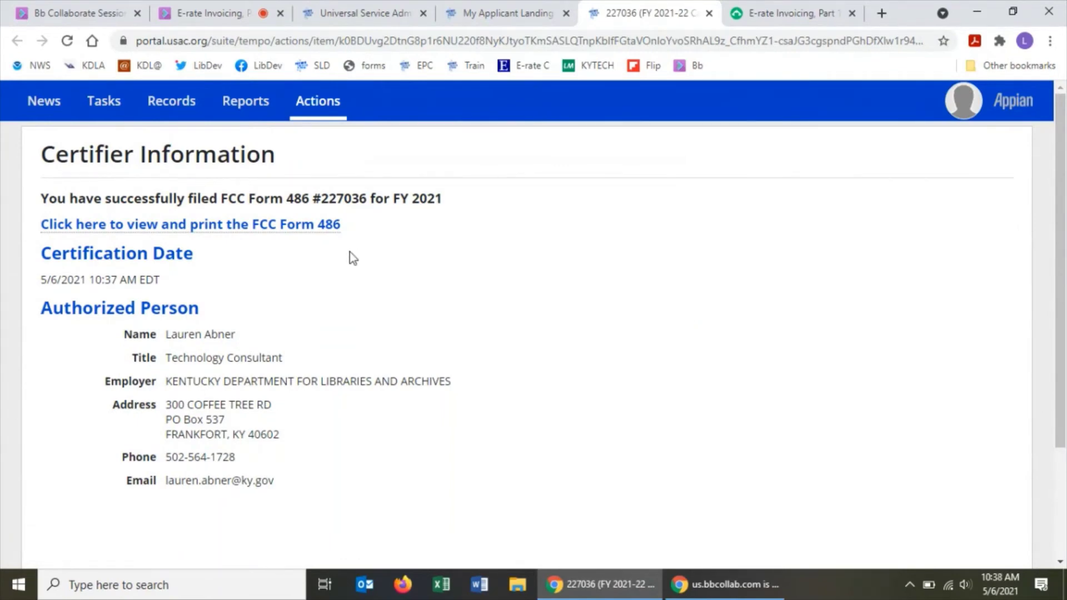
Open the filed FCC Form 486 record and highlight the nickname and form number in its title
click(122, 225)
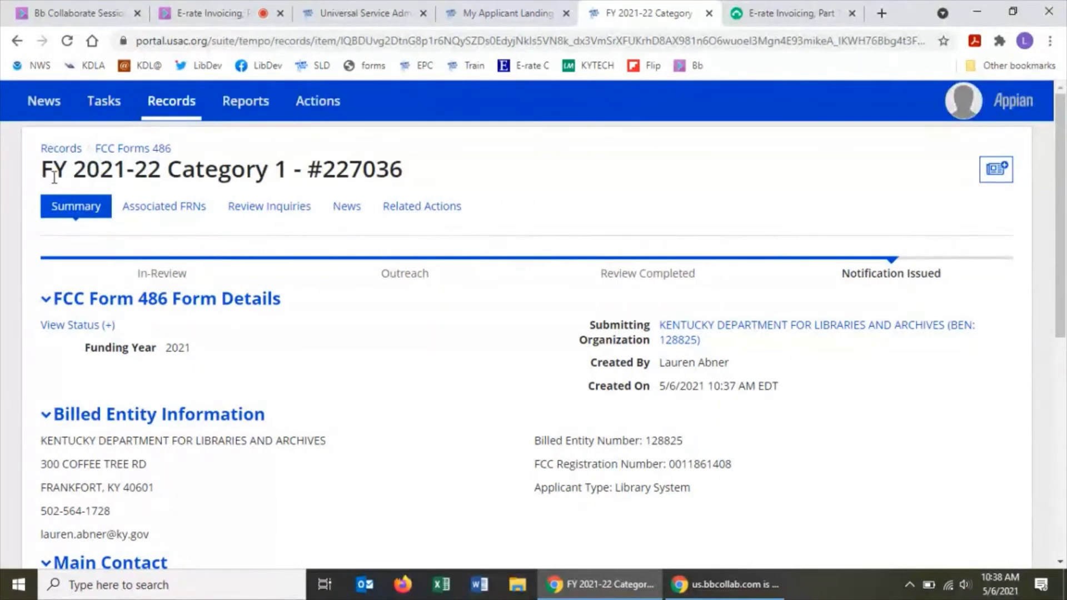
drag(43, 176, 400, 169)
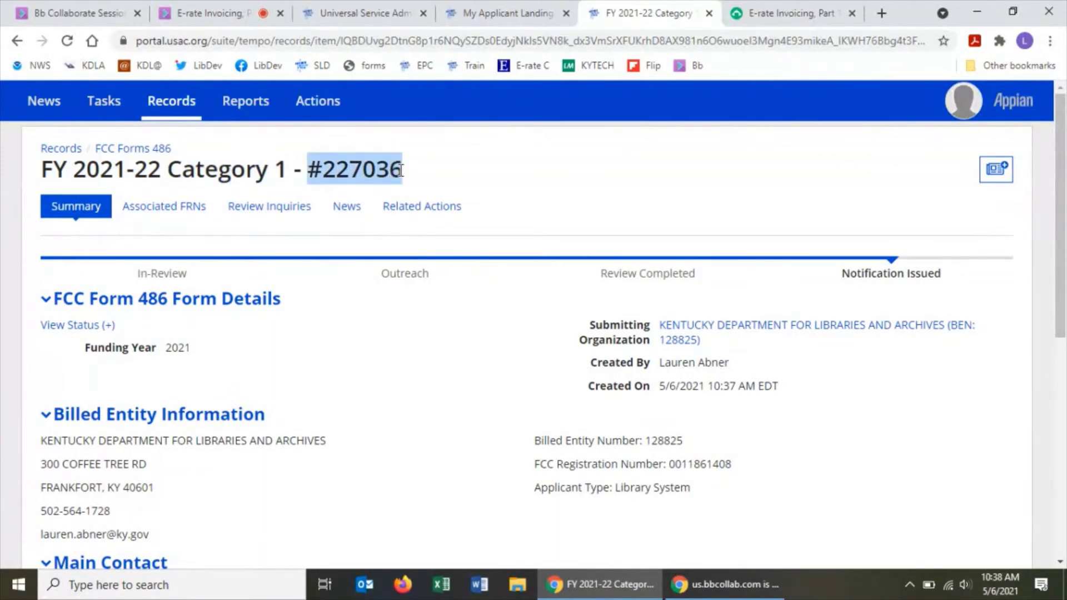
click(528, 183)
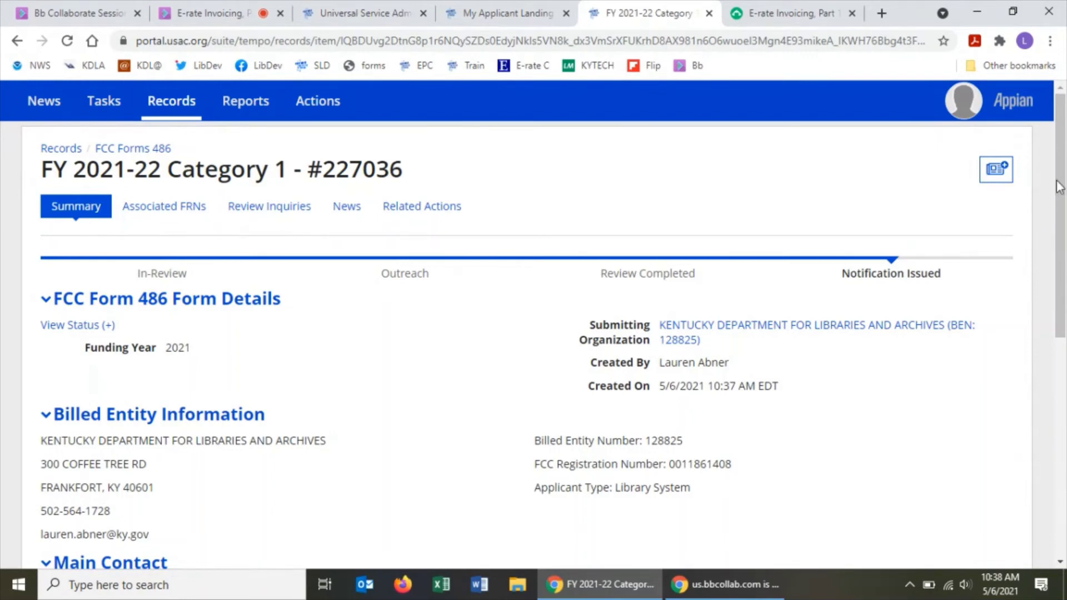
Generate the filed form's print preview with expanded sections and look through its original certifications
drag(1063, 185, 1063, 406)
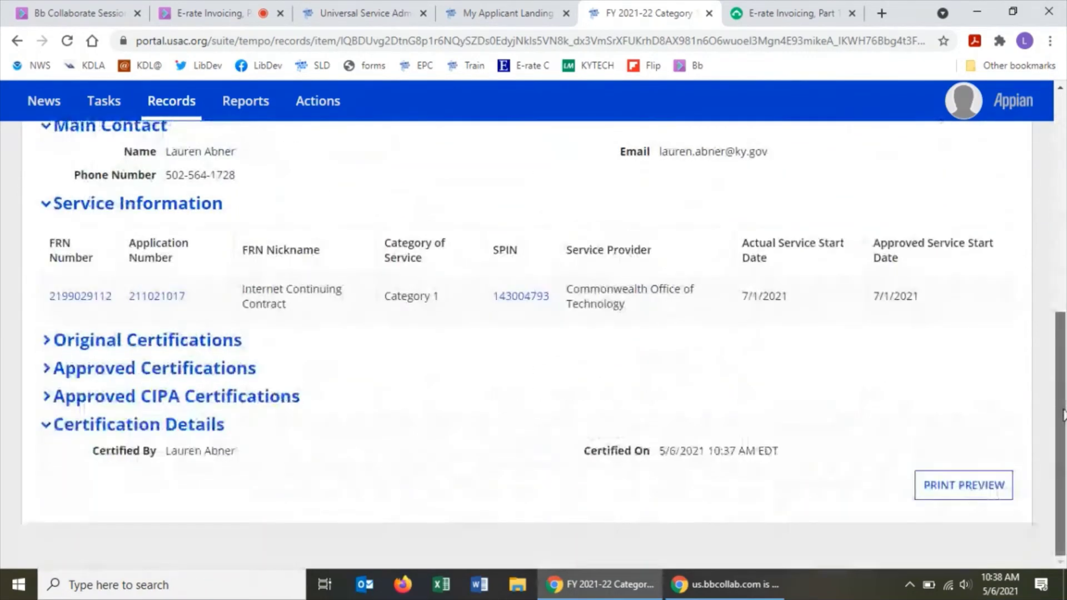
click(955, 486)
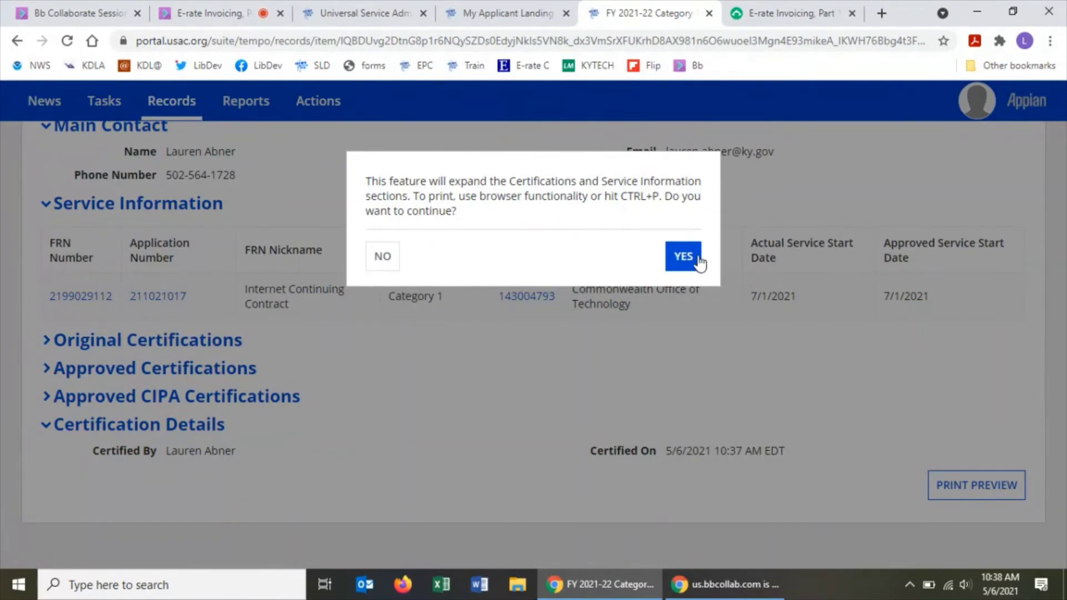
click(683, 257)
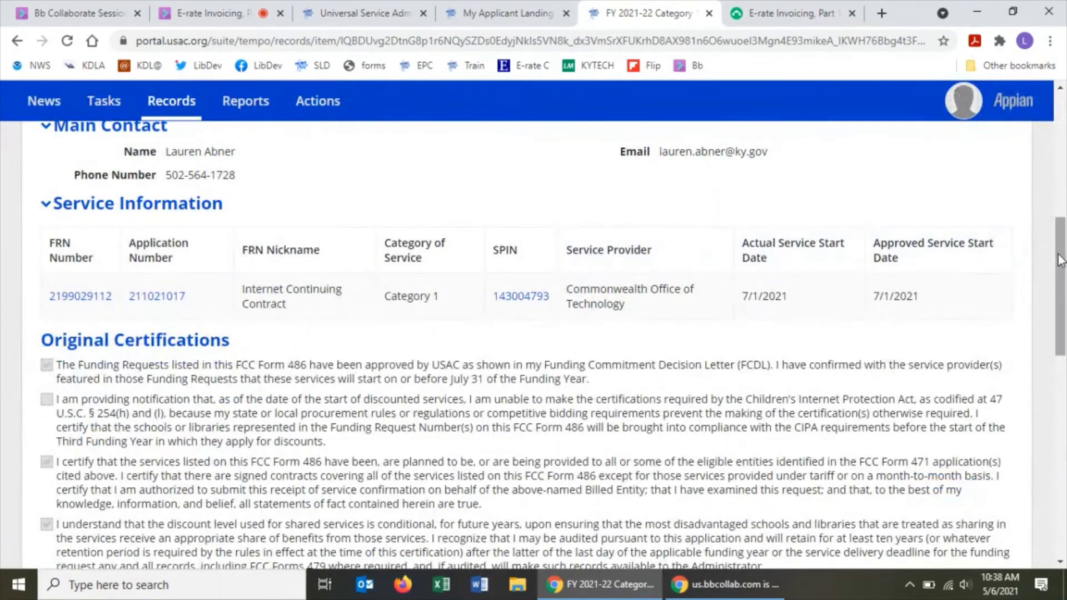
drag(1061, 264, 1058, 328)
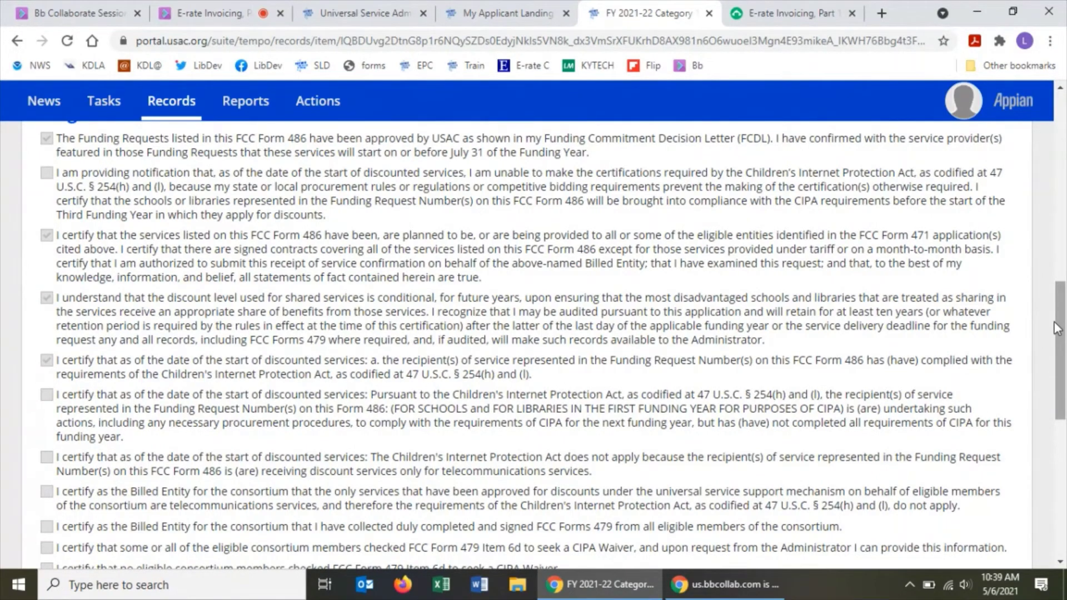
Print the filed FCC Form 486 record with Save as PDF as the destination
drag(1057, 328, 1062, 178)
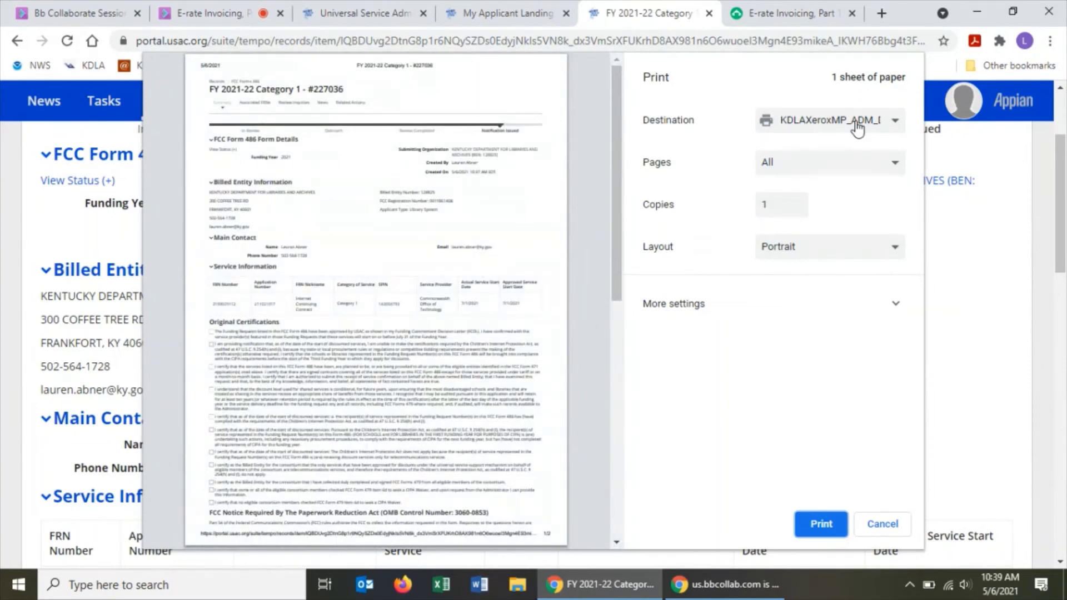
click(859, 128)
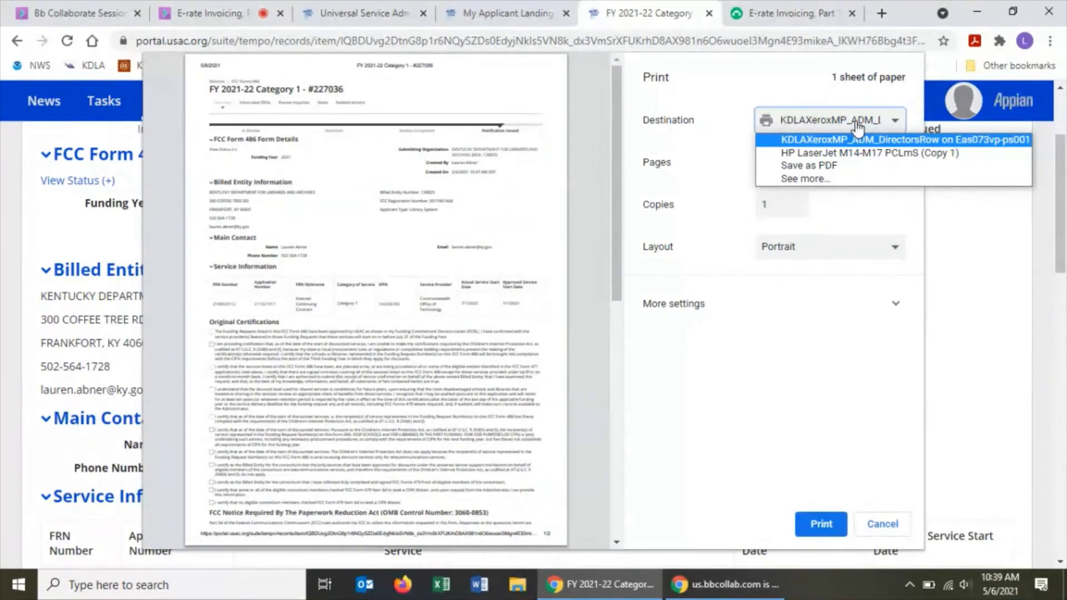
click(843, 166)
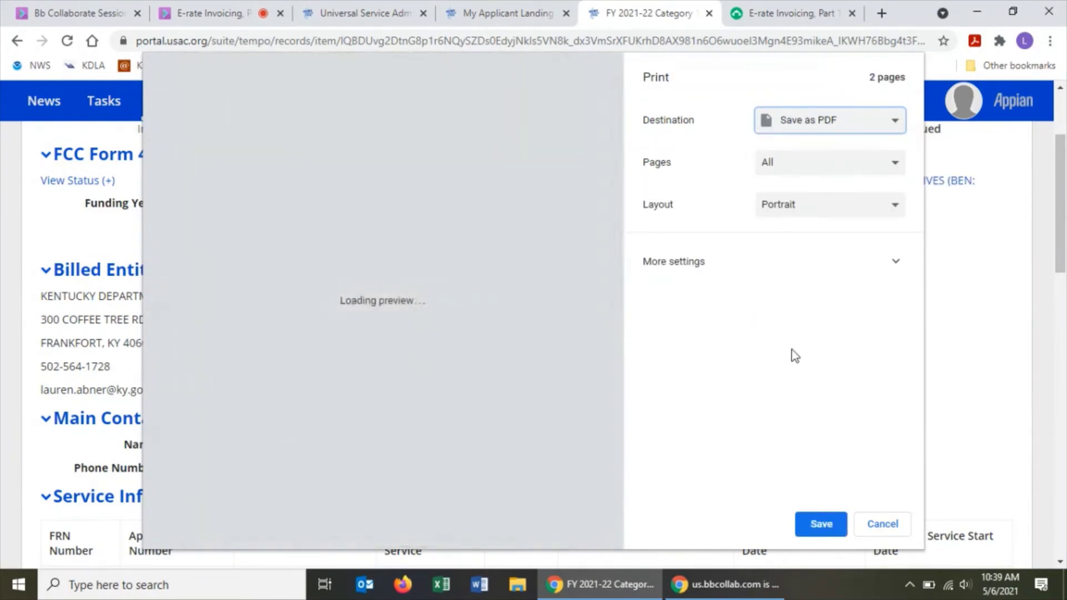
click(825, 525)
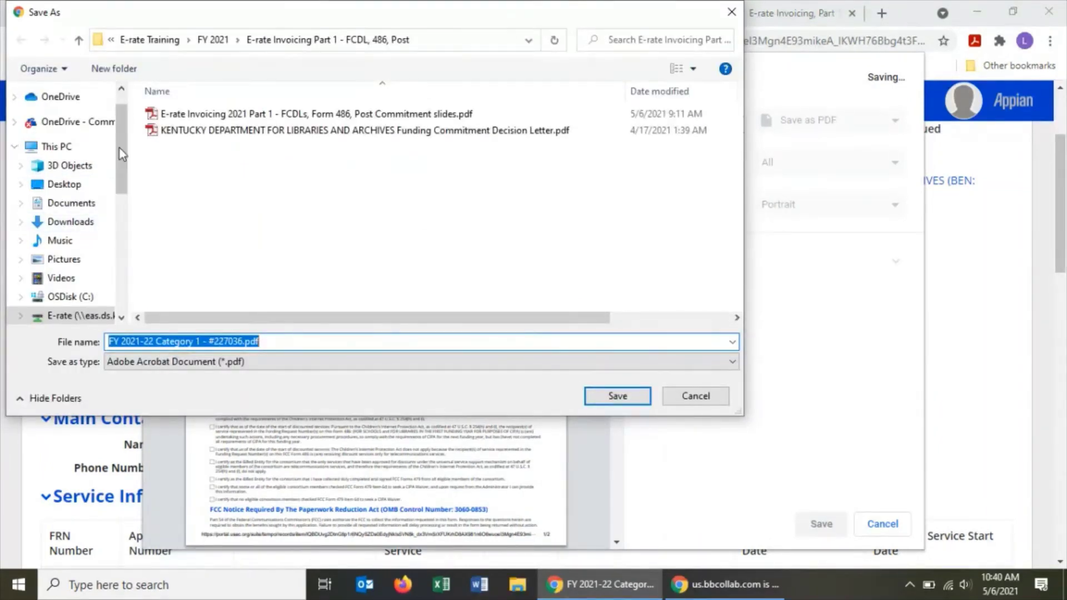
Save the PDF in the FY 2021 KDLA E-rate forms folder under KDLA E-rate Filing on the E-rate network drive
click(91, 322)
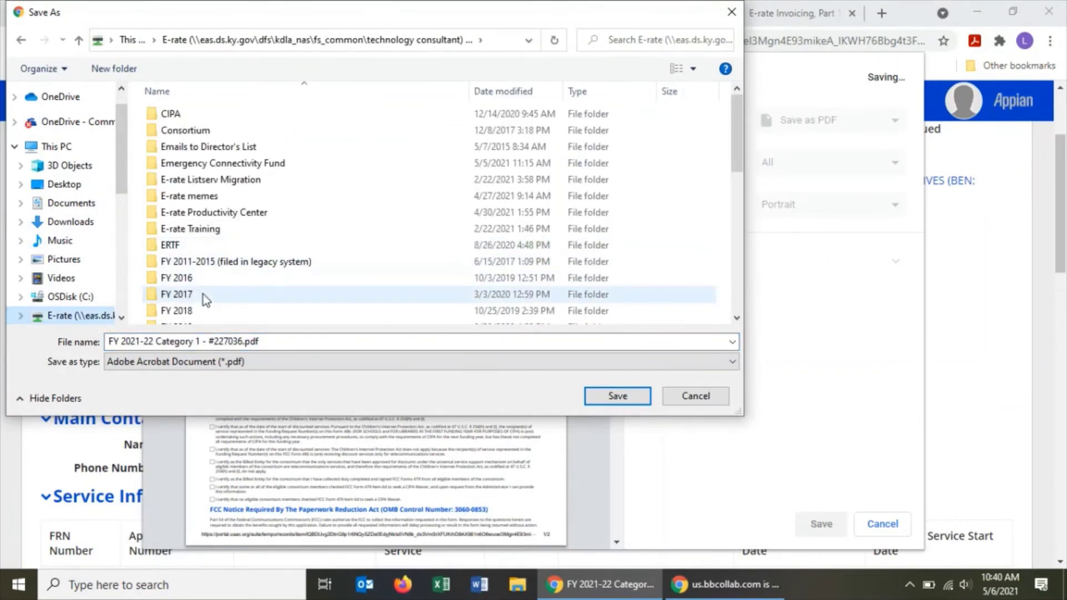
scroll(203, 295, down, 4)
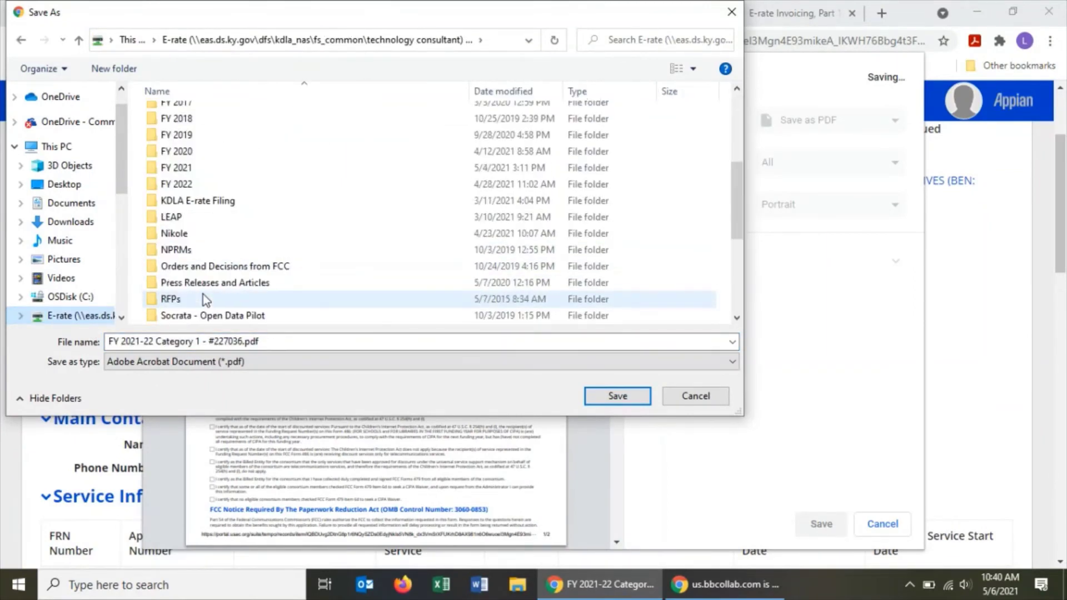
click(216, 207)
double_click(216, 207)
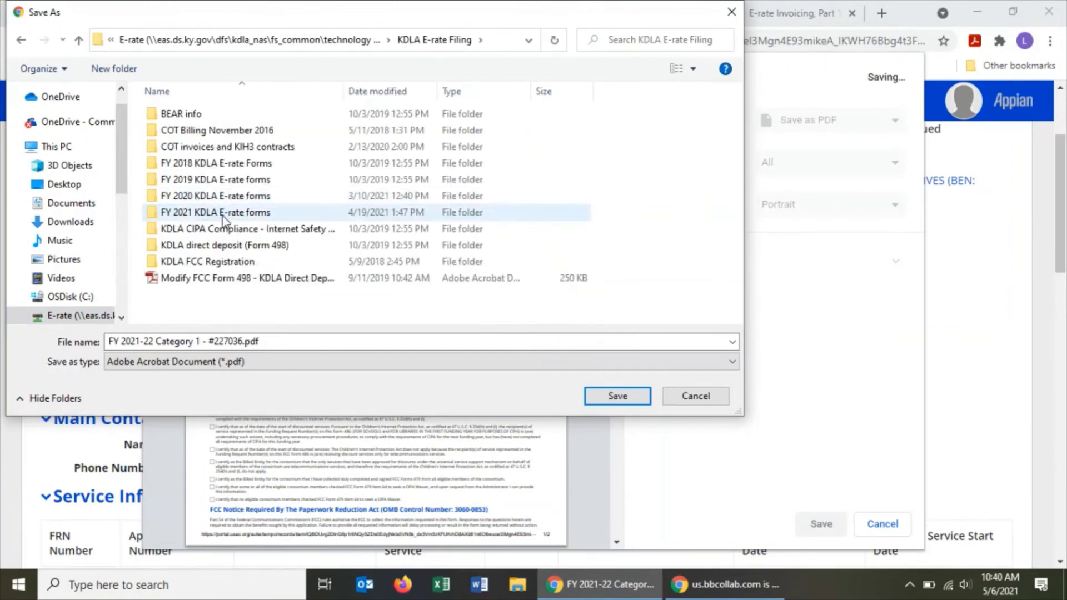
double_click(219, 210)
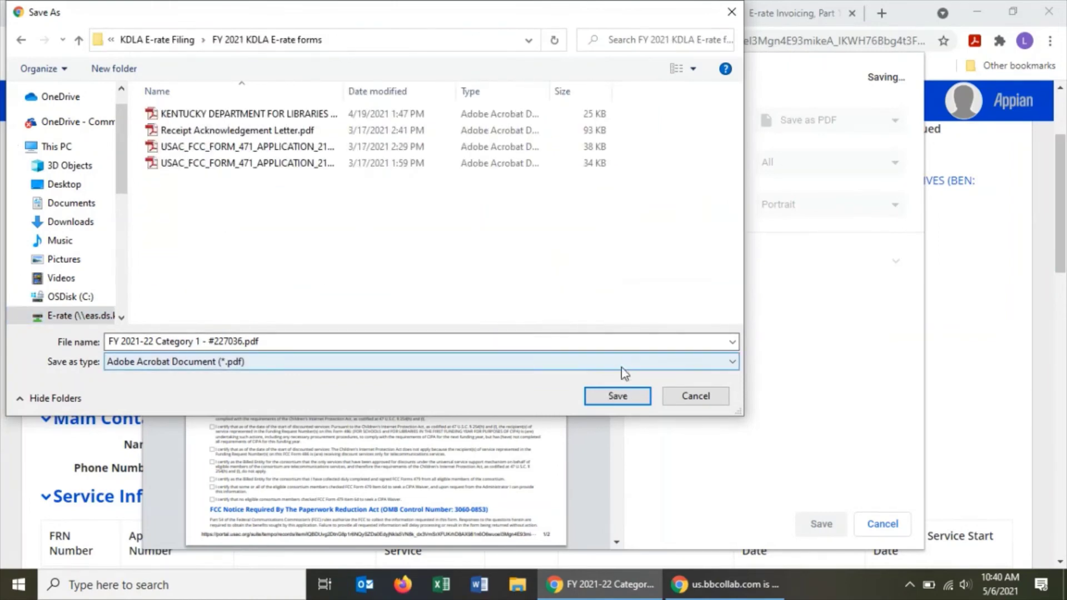
click(627, 392)
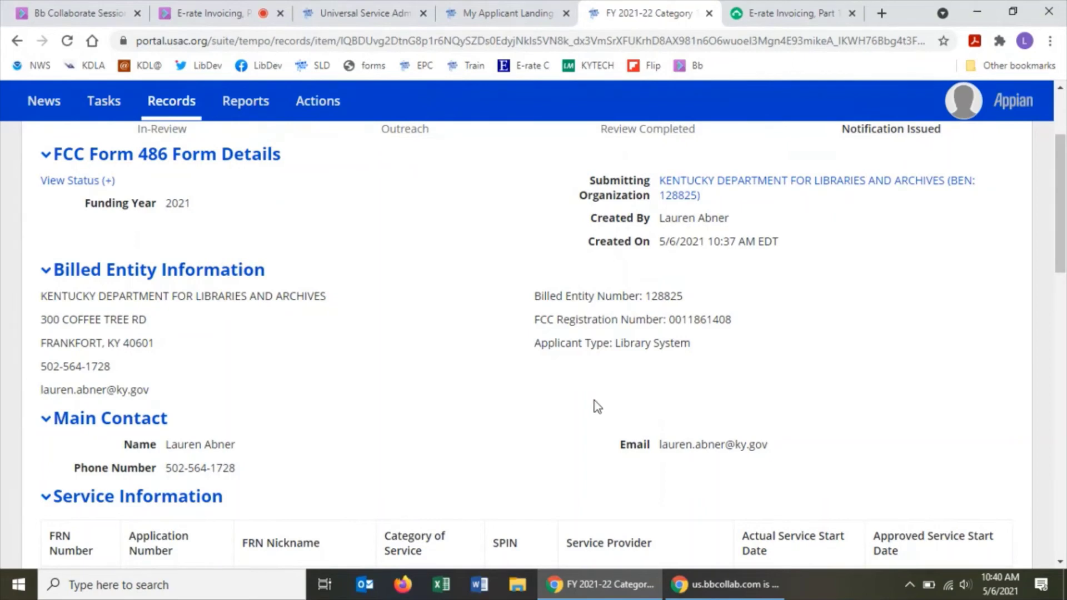
Look over the filed form's service information and close its record to return to the applicant landing page
scroll(589, 401, down, 3)
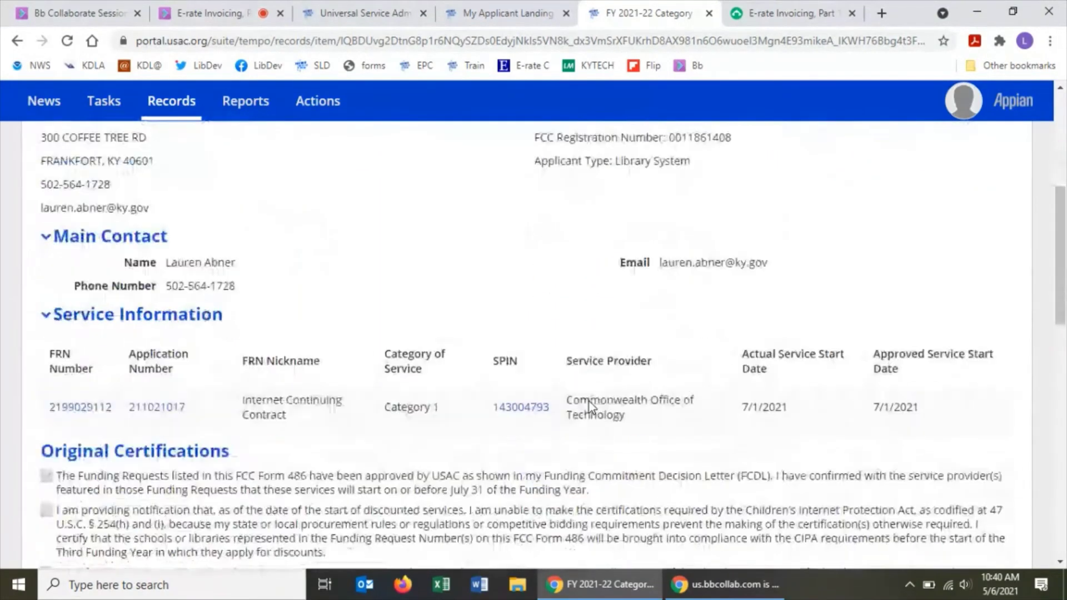
scroll(589, 401, up, 5)
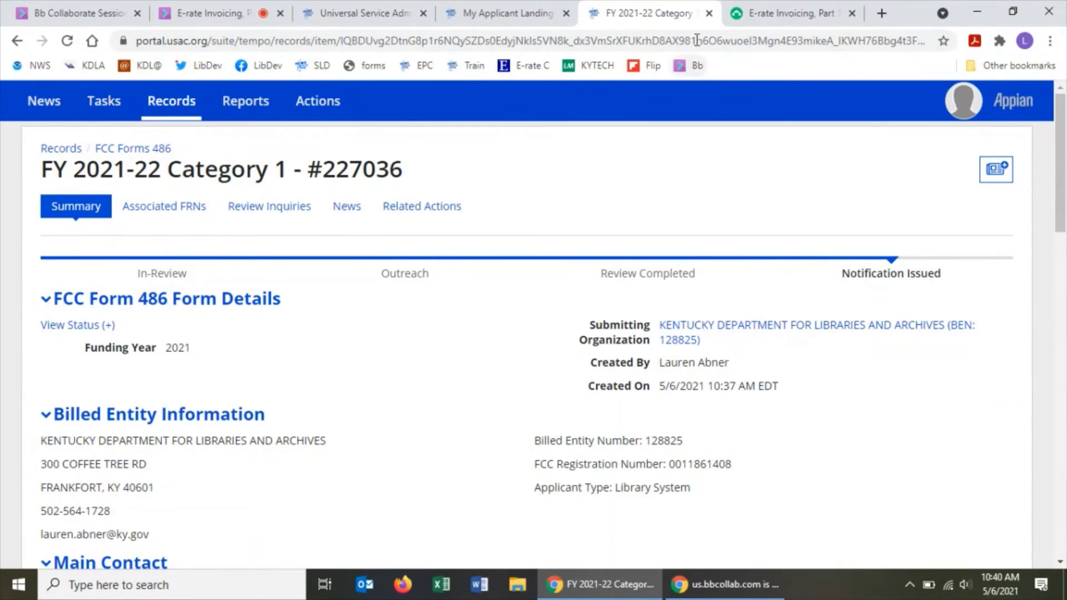
click(709, 19)
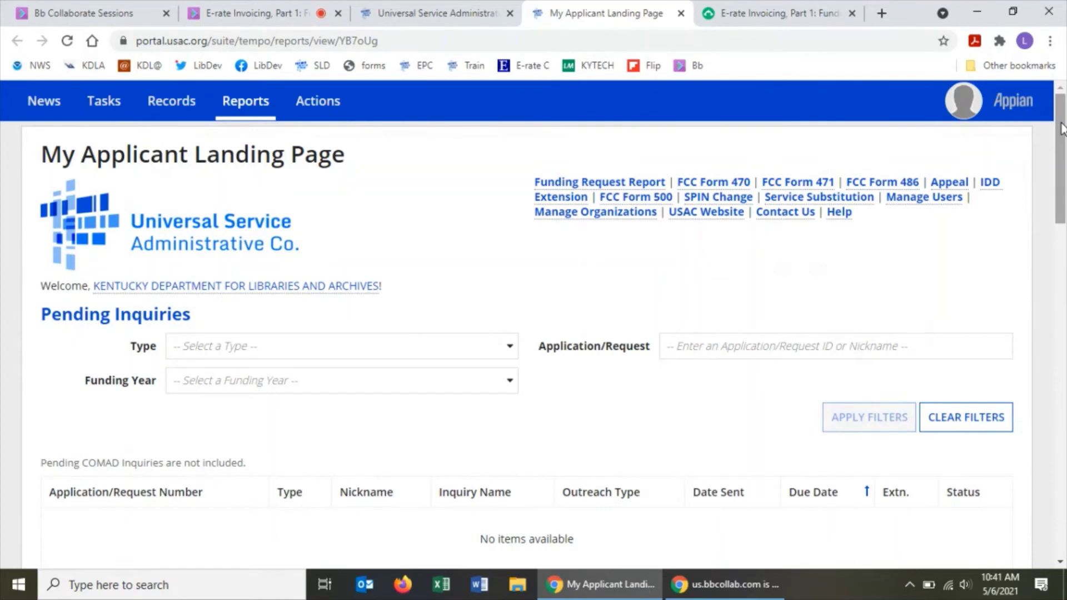
Filter the landing page notifications by FCC Form 486 Notification Letter and read the 5/6/2021 notification down to its attached files
drag(1062, 128, 1065, 241)
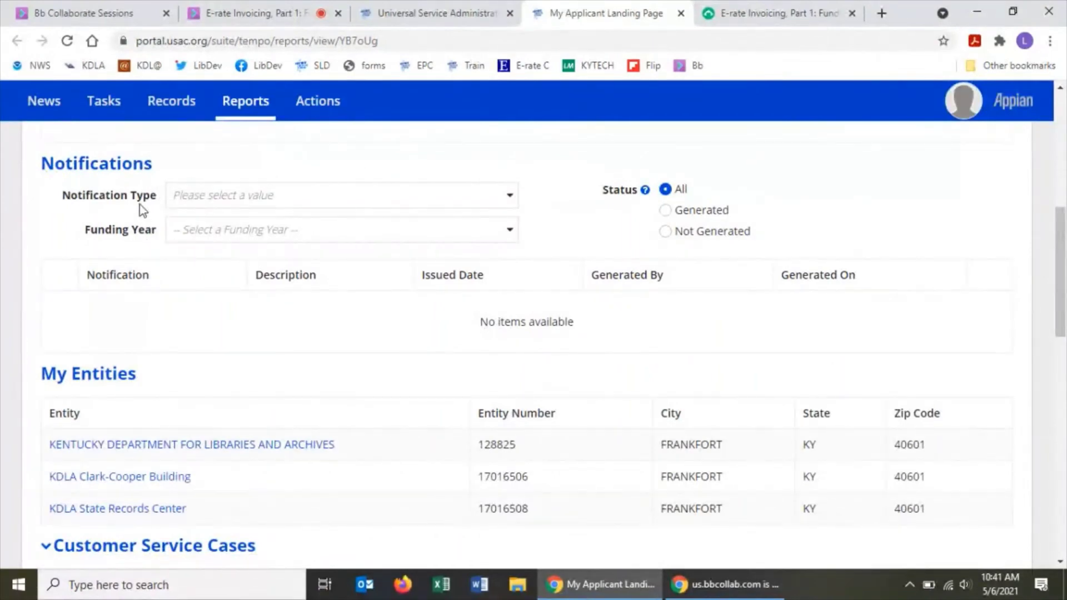
click(219, 196)
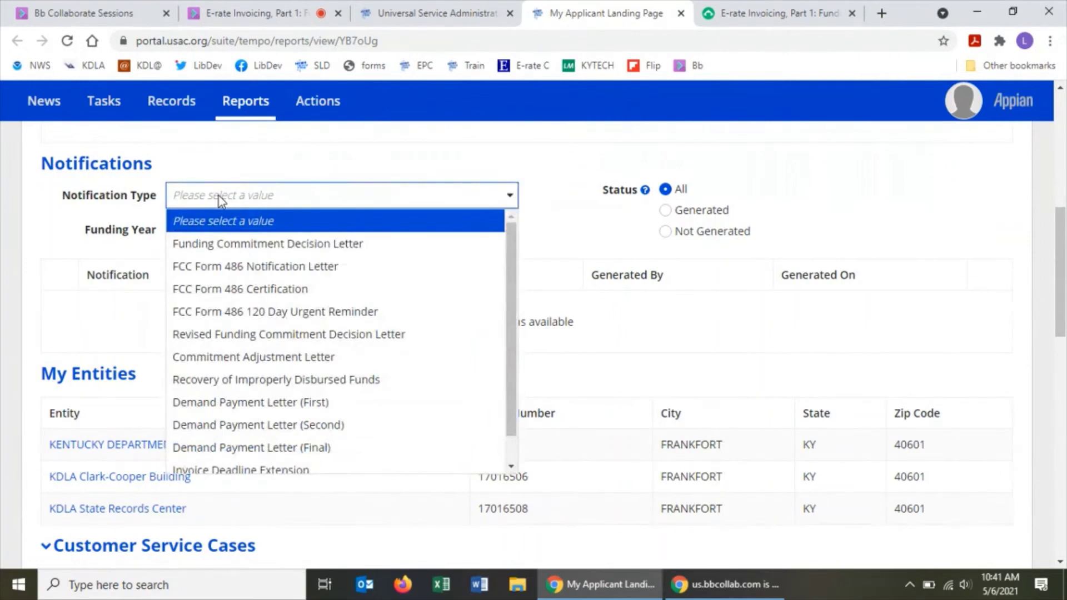
click(250, 270)
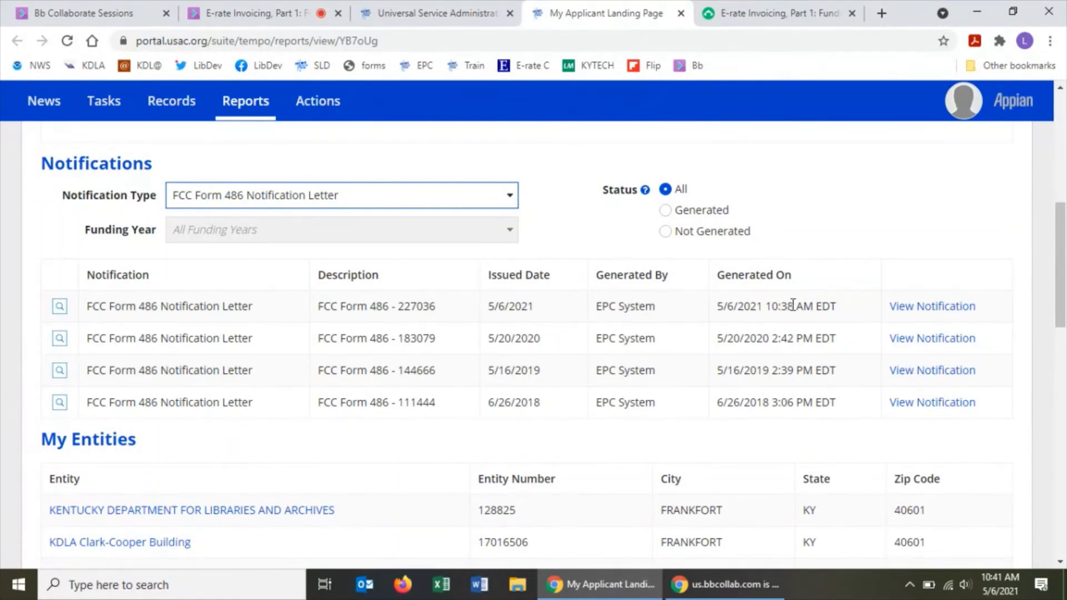
click(916, 307)
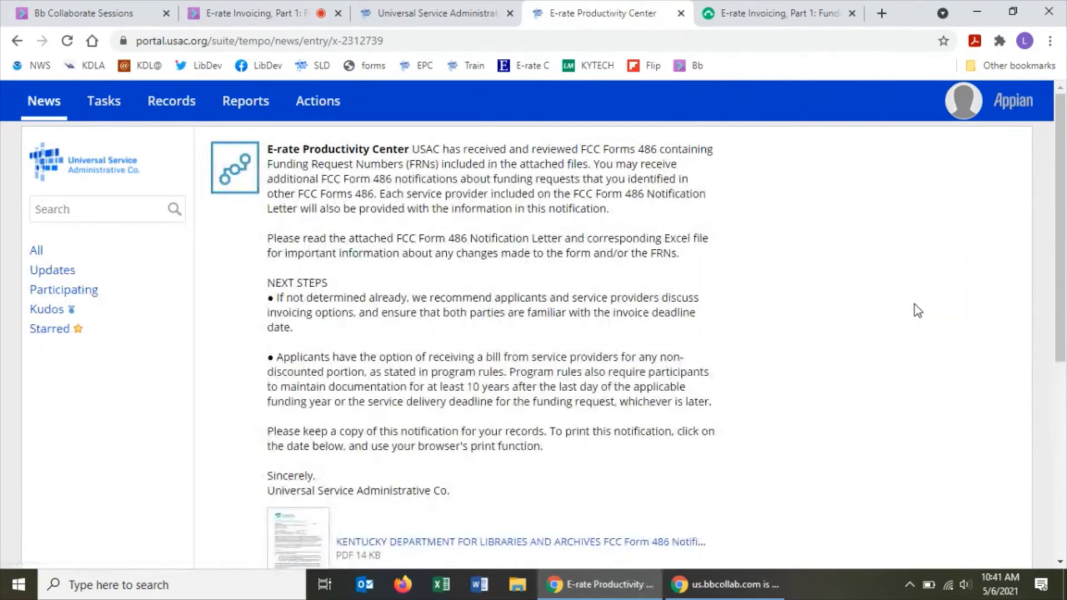
scroll(916, 309, down, 3)
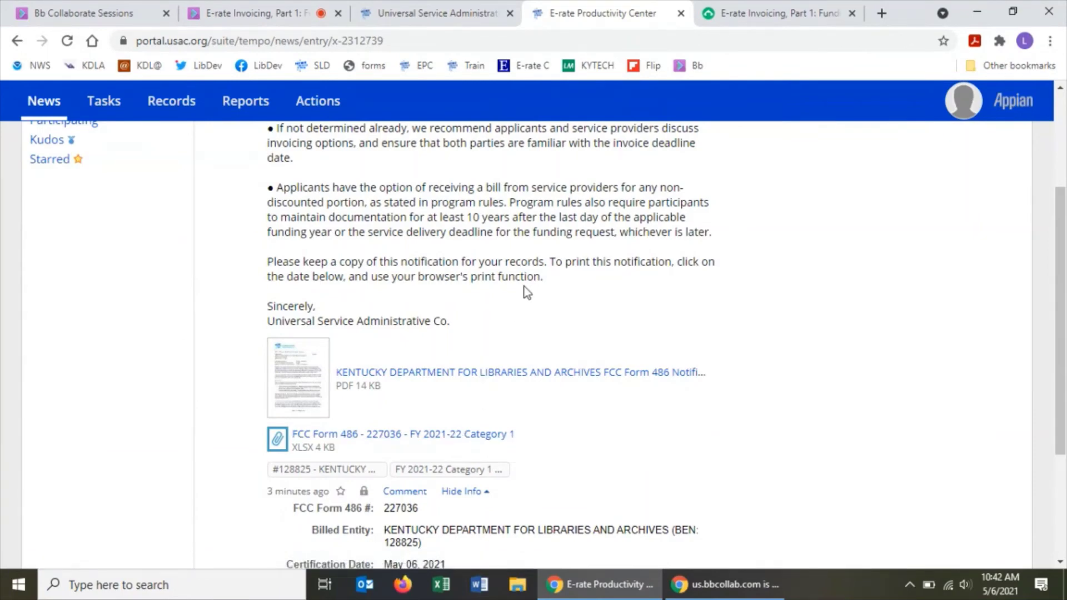
Switch to the Blackboard Collaborate session and choose "E-rate Invoicing 2021 Part 1 - FCDLs, Form 486, Post Commitment.ppt" for file sharing
click(241, 14)
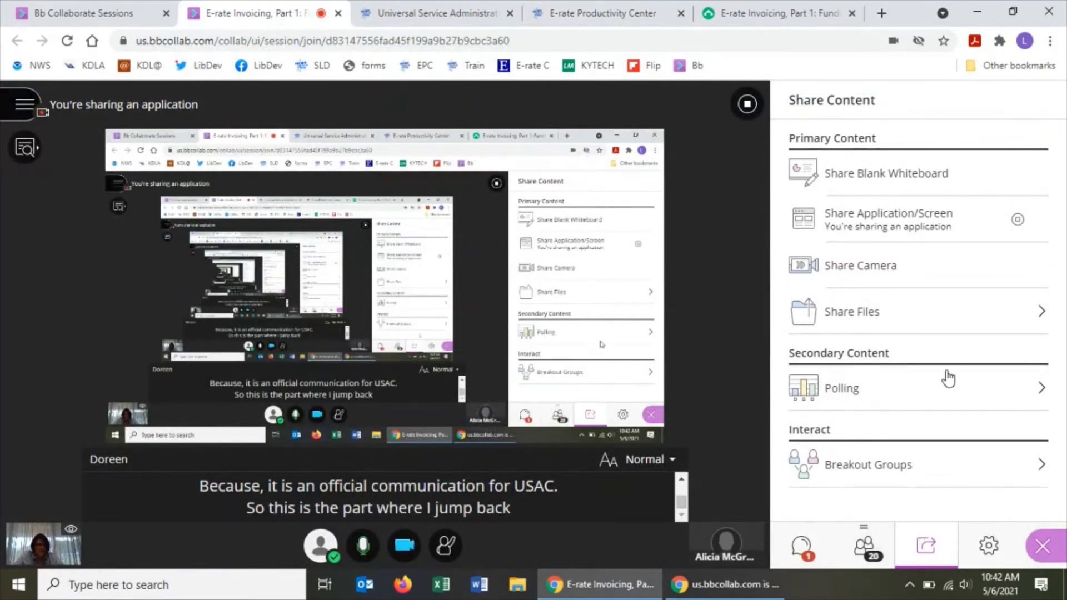
click(940, 333)
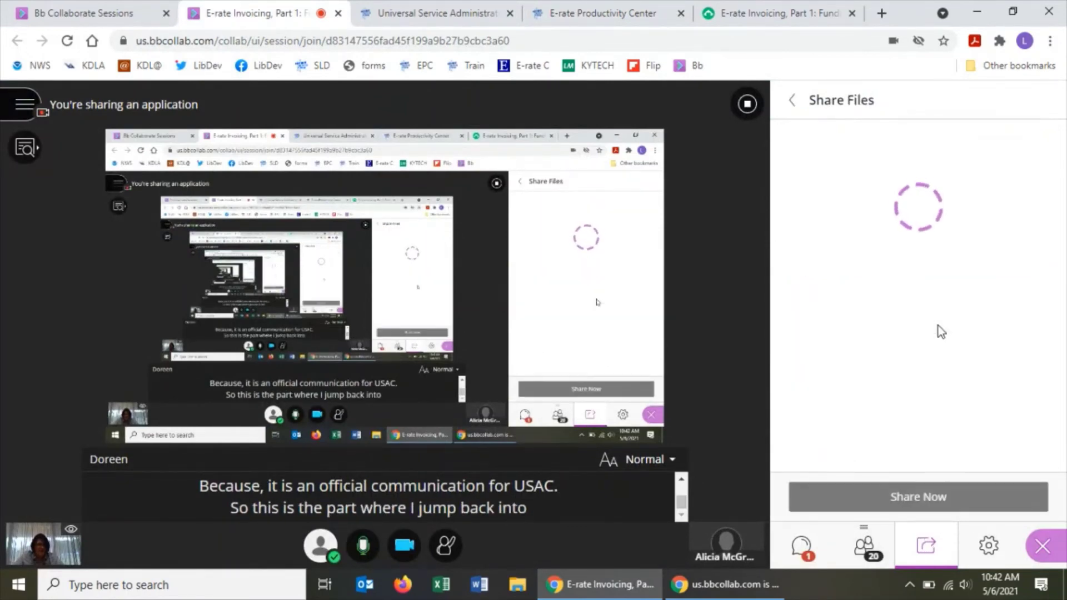
click(946, 342)
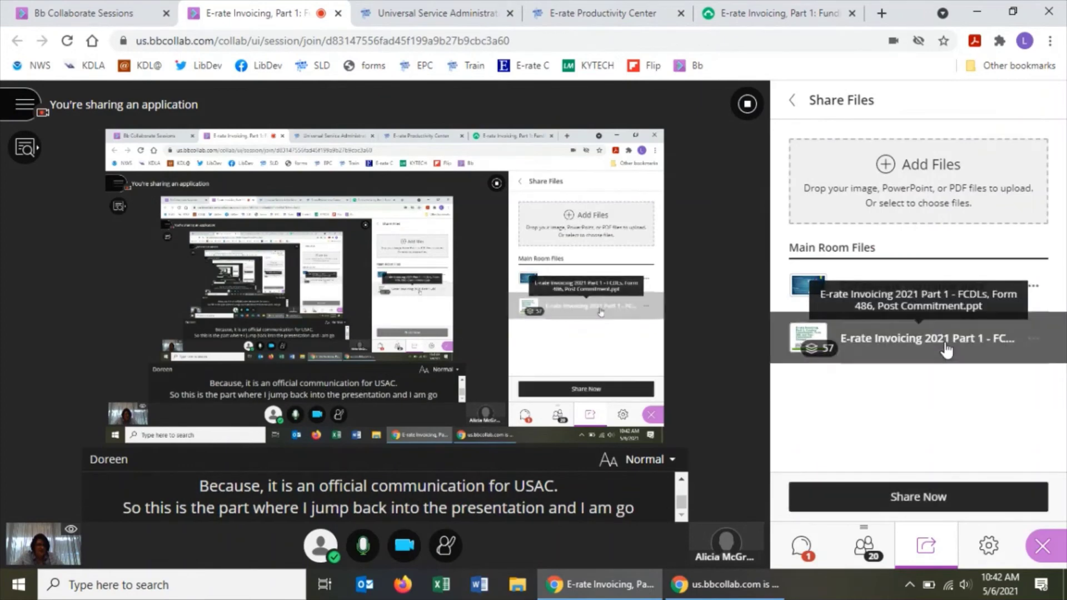
click(938, 496)
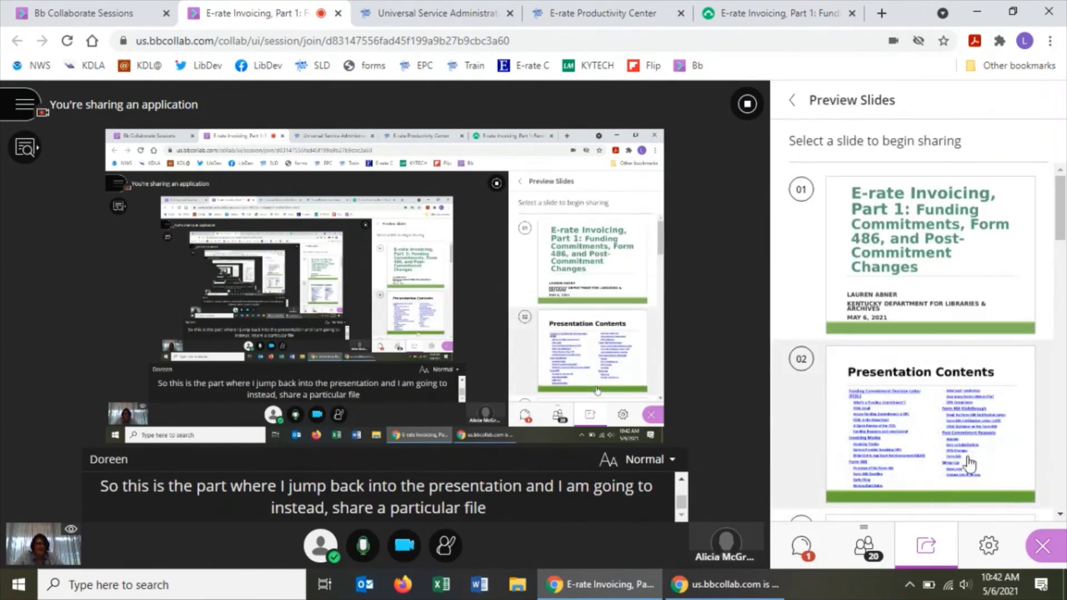
Begin sharing the presentation at slide 42, "Form 486 Notification Letter Email"
drag(1063, 219, 1066, 514)
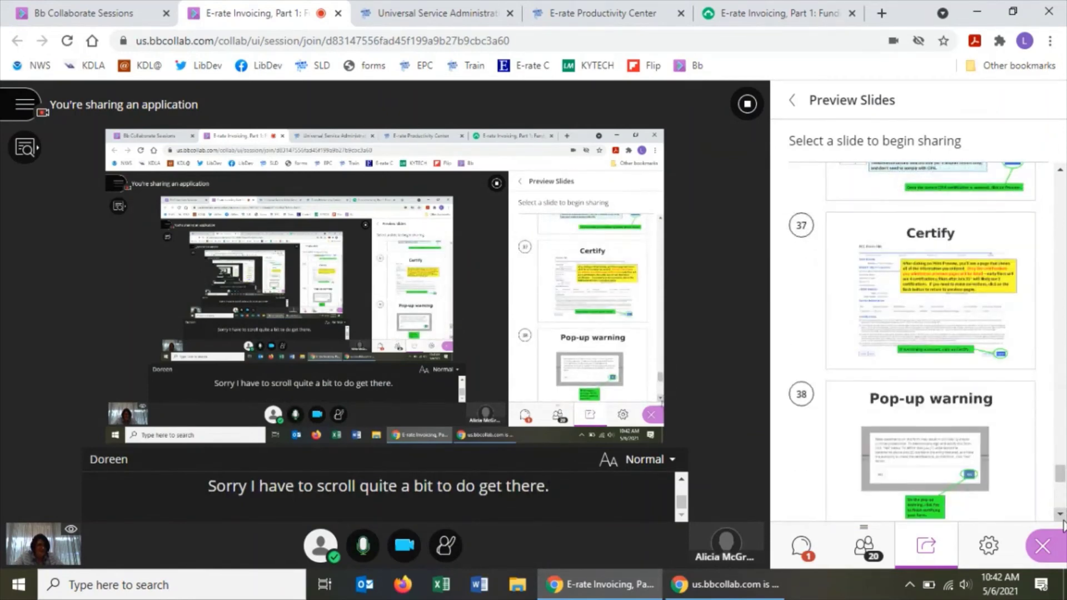
scroll(1063, 522, down, 6)
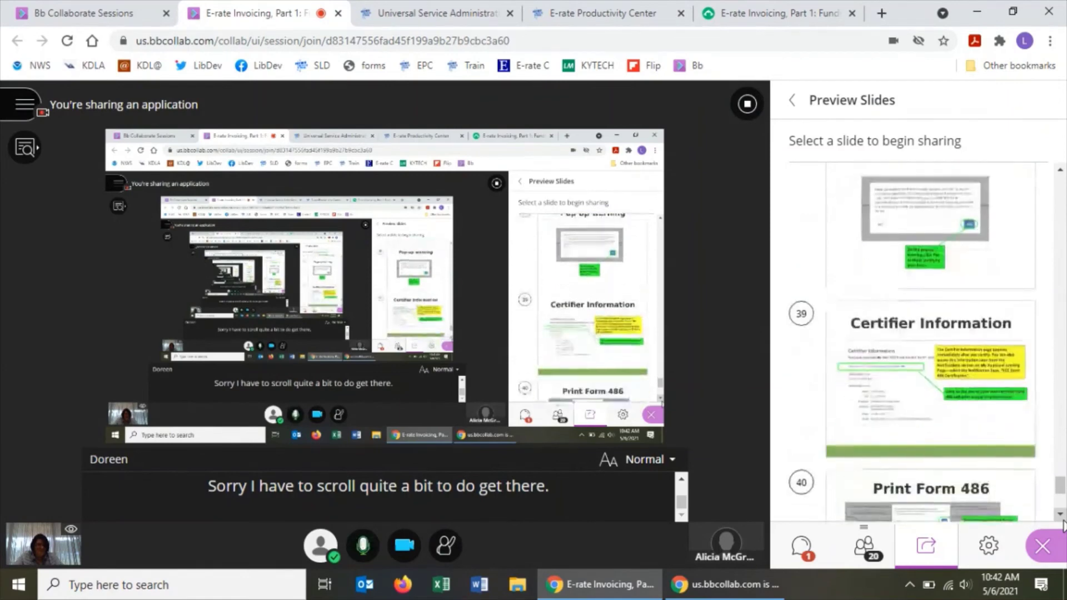
scroll(1064, 526, down, 5)
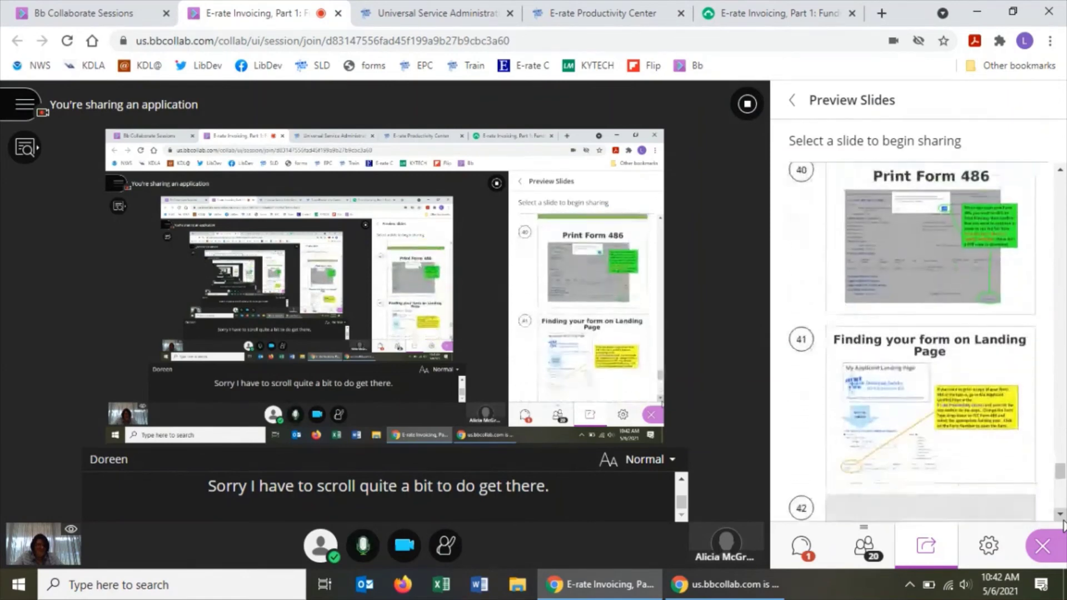
scroll(1063, 526, down, 3)
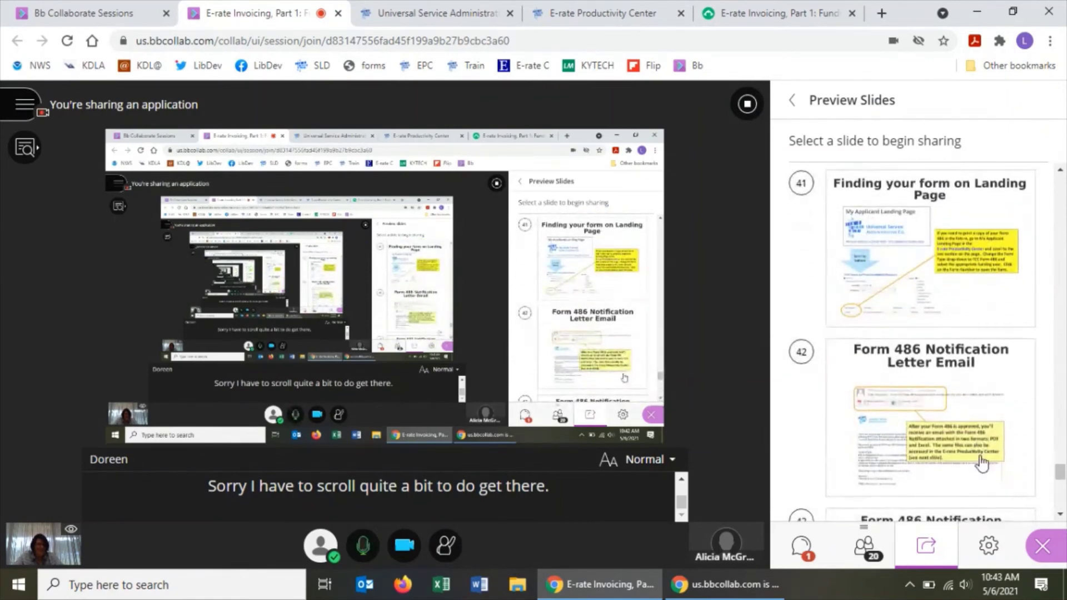
click(984, 425)
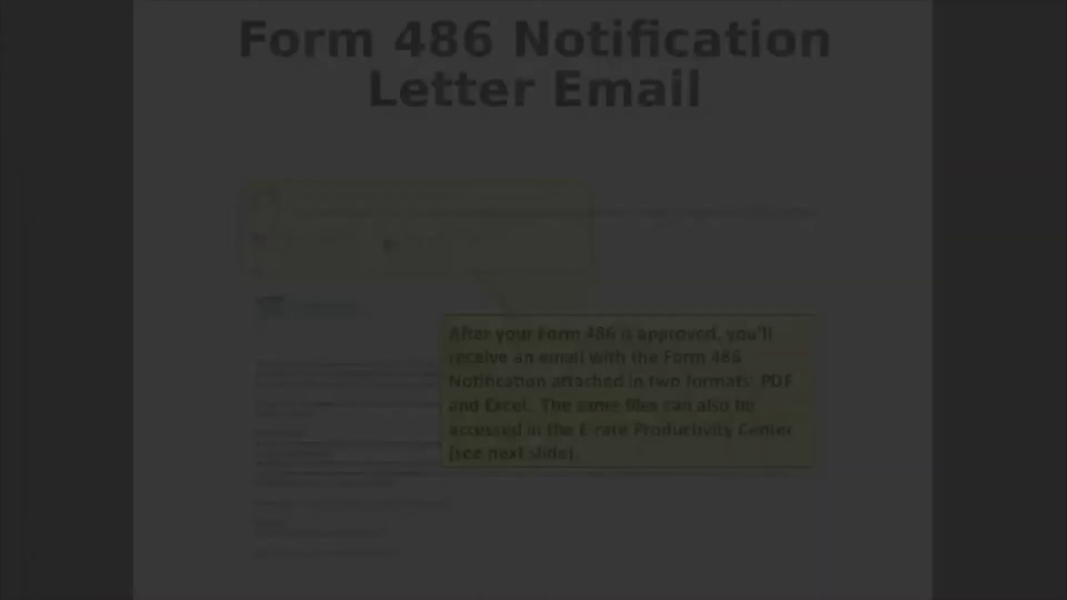